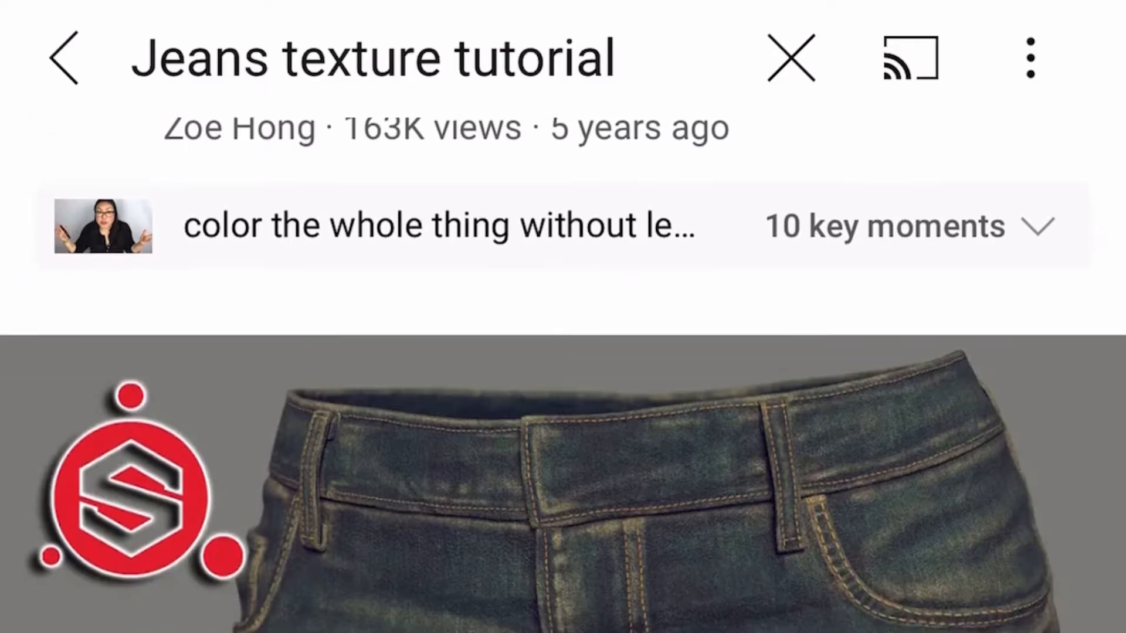
- Browse the video search results for "Jeans texture tutorial"
scroll(563, 376, "down", 10)
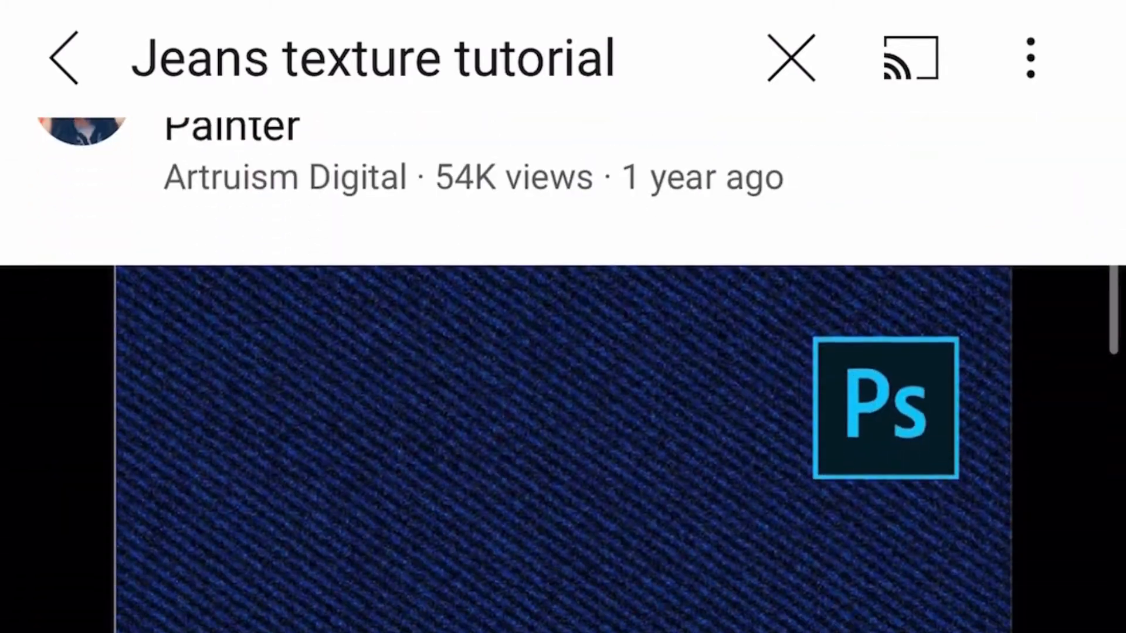
scroll(563, 376, "down", 10)
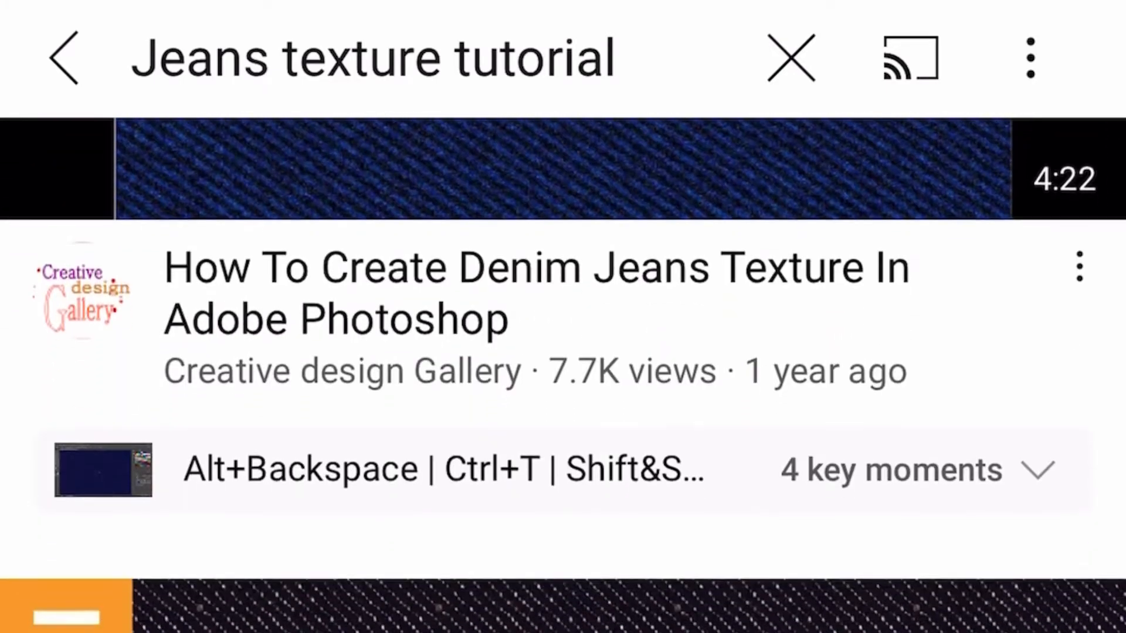
scroll(563, 375, "down", 5)
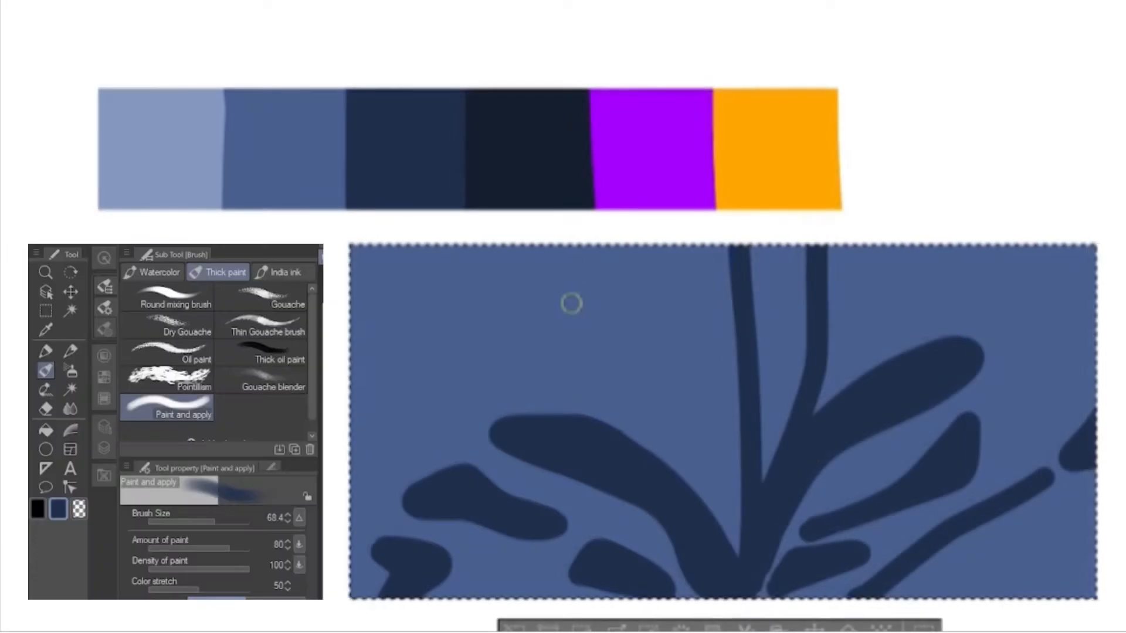
- Blend the dark blue fold shadows on the canvas's right half into soft gradients with the Paint and apply brush
mouse_move(974, 361)
left_mouse_down()
mouse_move(934, 340)
mouse_move(808, 417)
mouse_move(978, 348)
mouse_move(932, 350)
mouse_move(945, 355)
mouse_move(885, 376)
mouse_move(994, 365)
mouse_move(984, 357)
mouse_move(863, 436)
mouse_move(931, 394)
left_mouse_up()
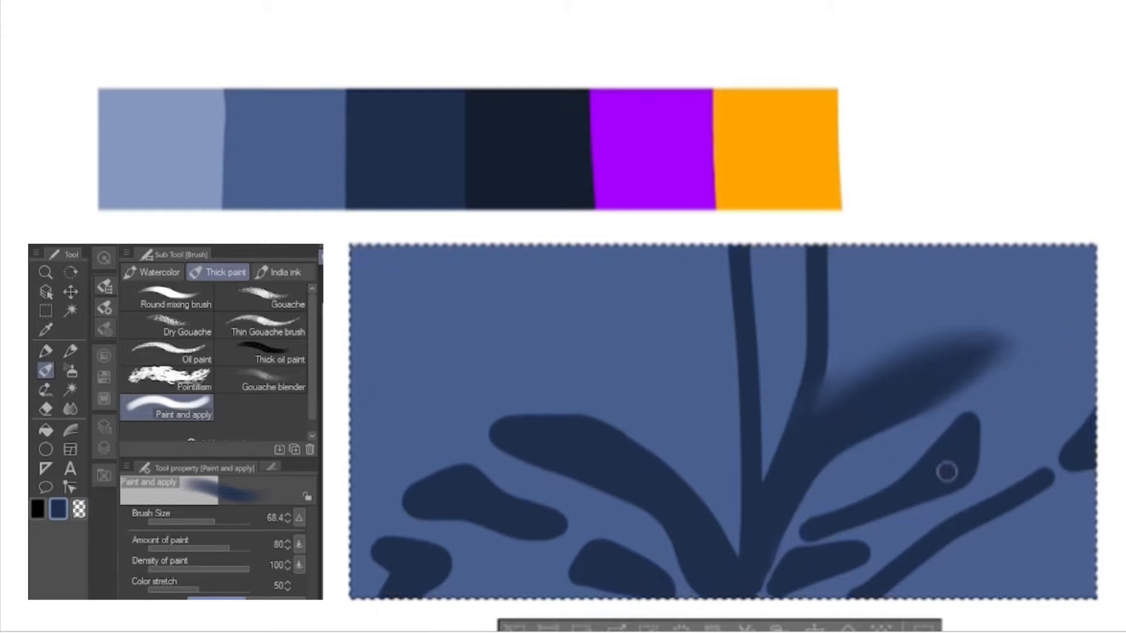
mouse_move(886, 513)
left_mouse_down()
mouse_move(926, 496)
mouse_move(974, 414)
mouse_move(809, 520)
mouse_move(917, 471)
mouse_move(980, 413)
mouse_move(938, 432)
mouse_move(961, 423)
mouse_move(967, 520)
mouse_move(1041, 502)
mouse_move(986, 511)
mouse_move(947, 561)
left_mouse_up()
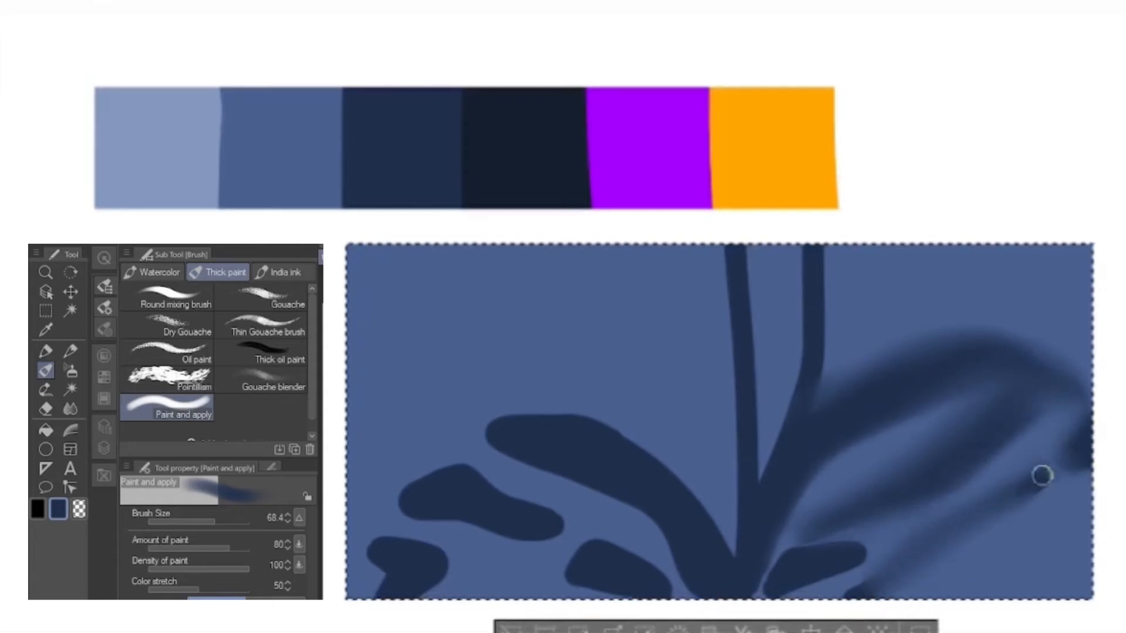
mouse_move(1080, 444)
left_mouse_down()
mouse_move(1020, 494)
mouse_move(1000, 486)
mouse_move(1029, 513)
mouse_move(1048, 502)
mouse_move(985, 522)
left_mouse_up()
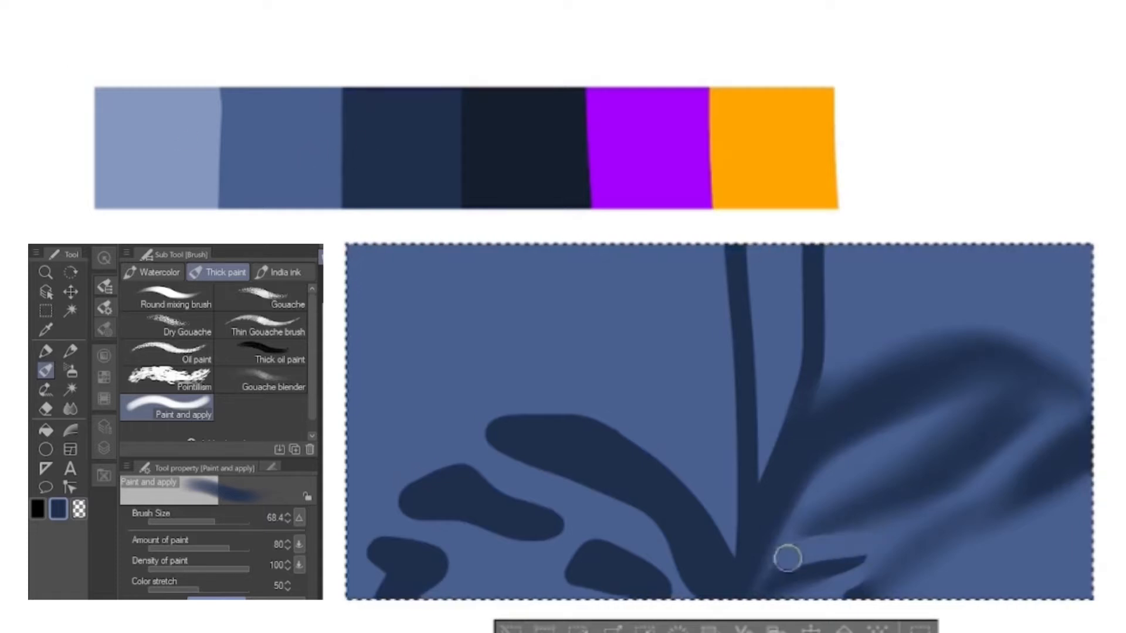
left_click_drag(870, 543, 768, 579)
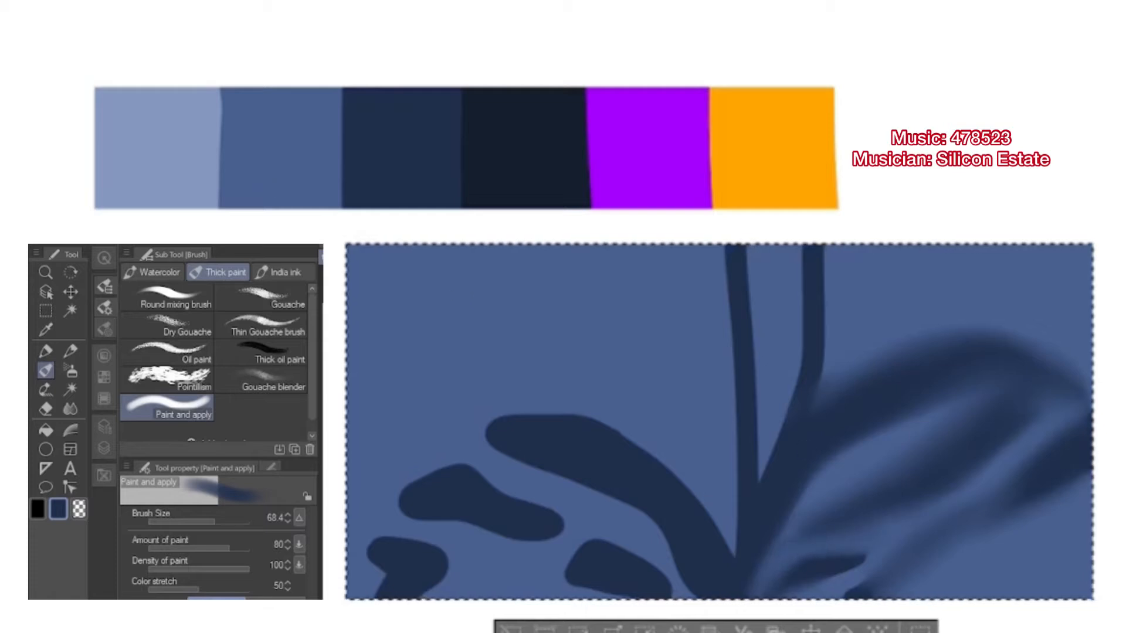
left_click_drag(822, 517, 795, 544)
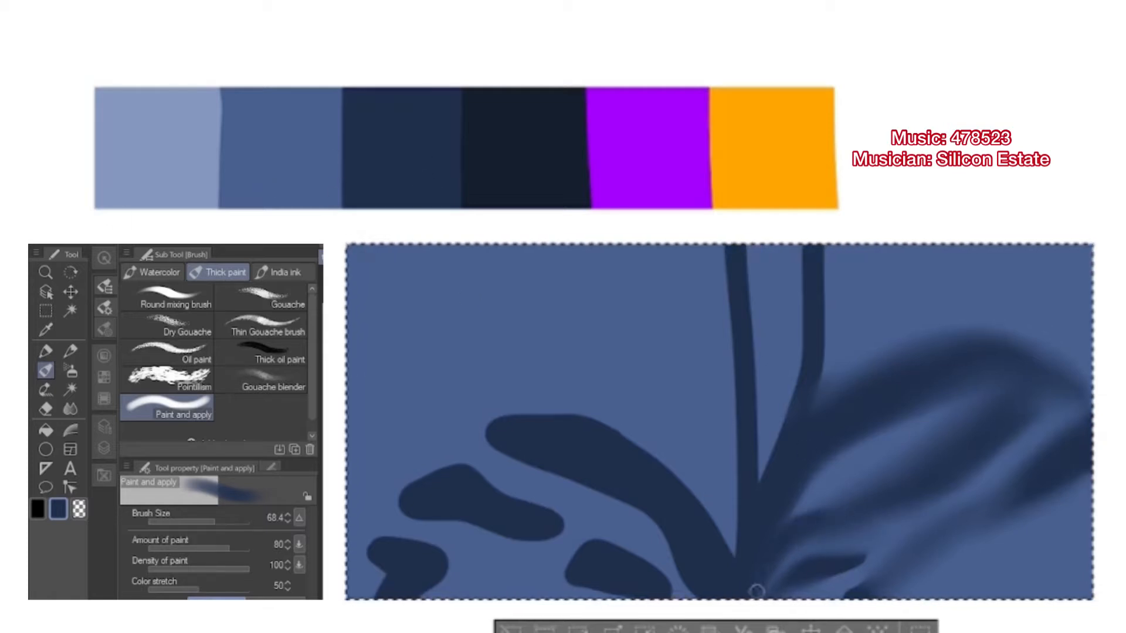
left_click_drag(757, 591, 873, 494)
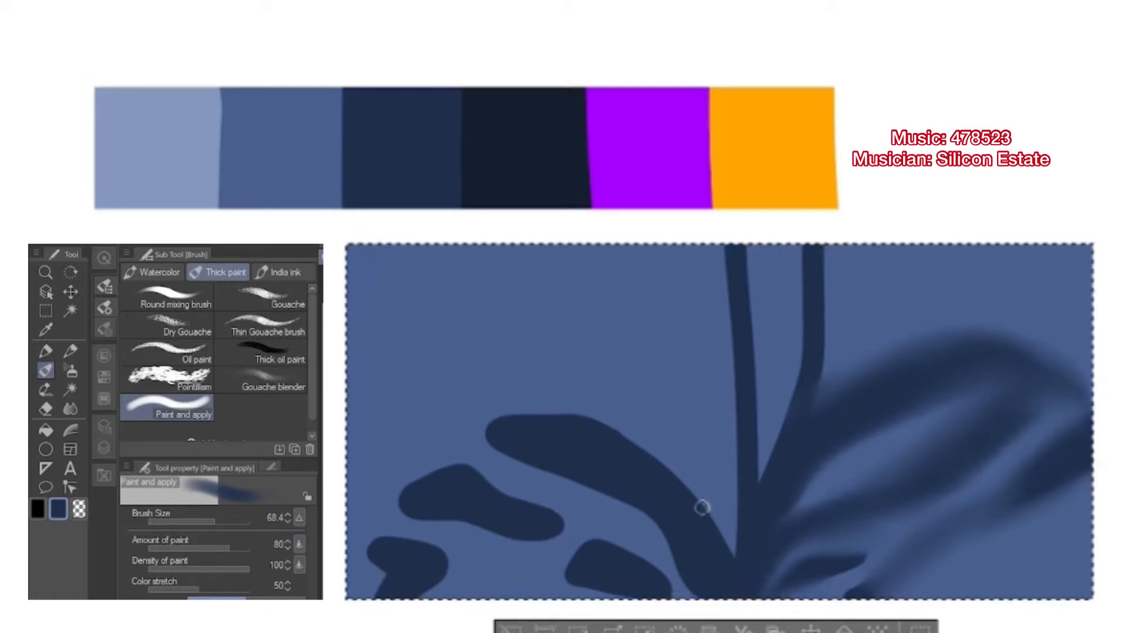
- Soften the upper edge of the large fold left of centre, blending it across the base of the two vertical seam lines
left_click_drag(702, 508, 731, 557)
mouse_move(619, 479)
left_mouse_down()
mouse_move(653, 429)
mouse_move(729, 526)
mouse_move(710, 447)
mouse_move(692, 467)
mouse_move(682, 435)
mouse_move(676, 444)
mouse_move(516, 364)
mouse_move(519, 419)
mouse_move(508, 415)
mouse_move(655, 462)
mouse_move(524, 384)
mouse_move(621, 353)
mouse_move(632, 451)
mouse_move(528, 432)
mouse_move(625, 418)
left_mouse_up()
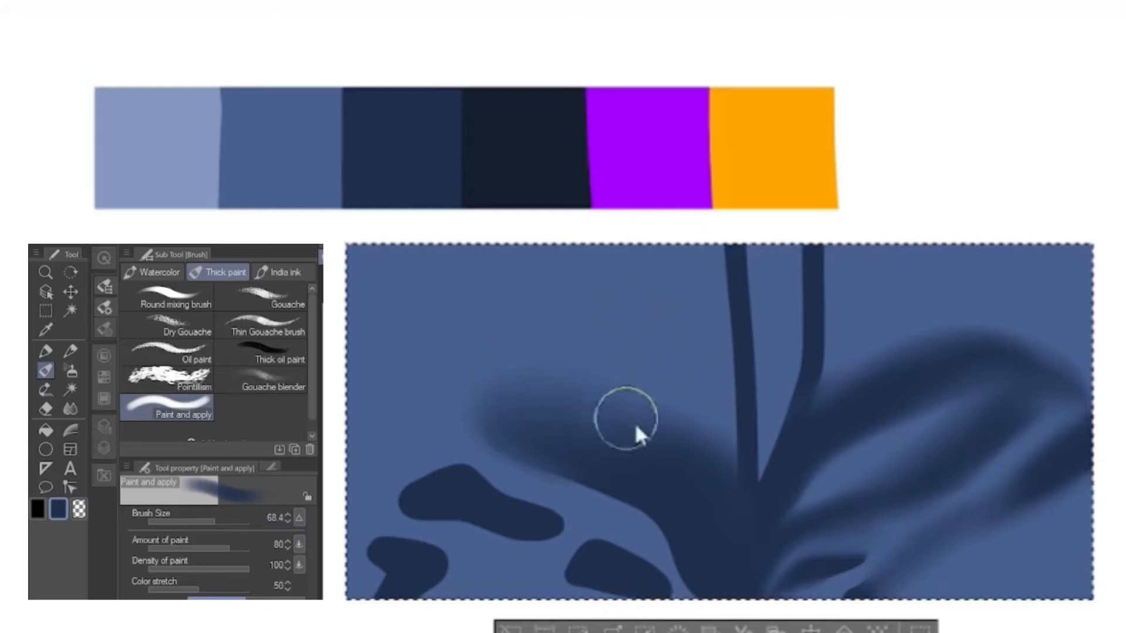
key("ctrl+z")
mouse_move(520, 416)
left_mouse_down()
mouse_move(522, 383)
mouse_move(477, 394)
mouse_move(677, 381)
mouse_move(572, 397)
mouse_move(695, 422)
mouse_move(718, 479)
mouse_move(655, 414)
mouse_move(807, 459)
mouse_move(767, 429)
mouse_move(755, 459)
mouse_move(712, 411)
mouse_move(647, 425)
mouse_move(851, 295)
mouse_move(692, 389)
mouse_move(598, 385)
mouse_move(843, 371)
mouse_move(880, 357)
mouse_move(884, 407)
mouse_move(905, 392)
left_mouse_up()
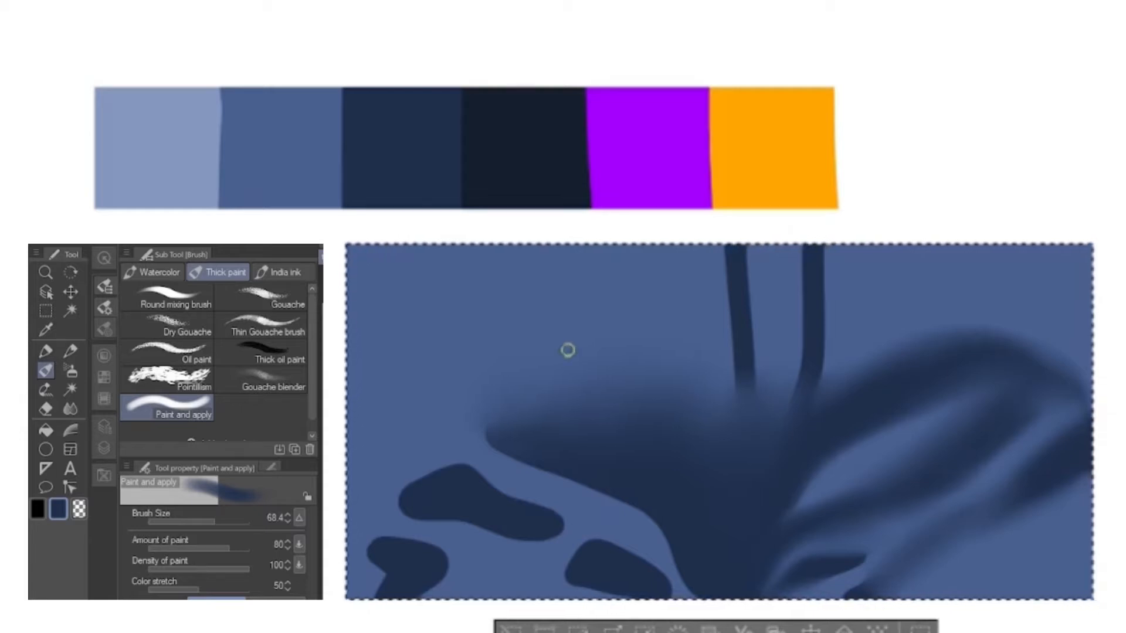
- Blend the edges of the small upper fold at the canvas's left and taper its outer end to a soft point
left_click_drag(499, 493, 561, 527)
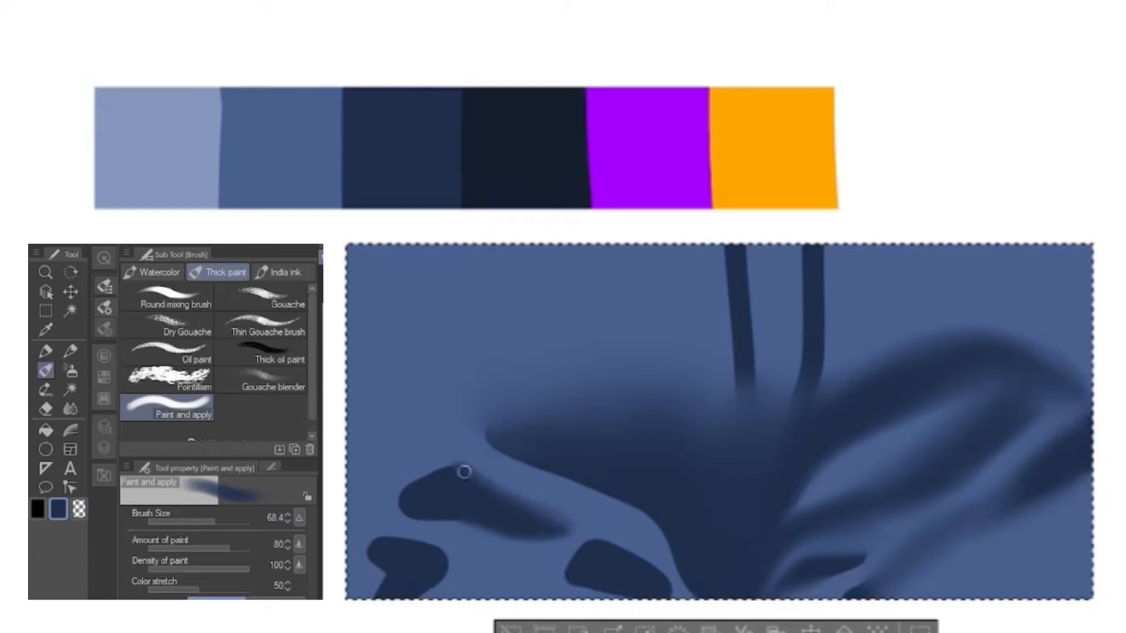
mouse_move(477, 468)
left_mouse_down()
mouse_move(436, 468)
mouse_move(386, 495)
mouse_move(452, 462)
left_mouse_up()
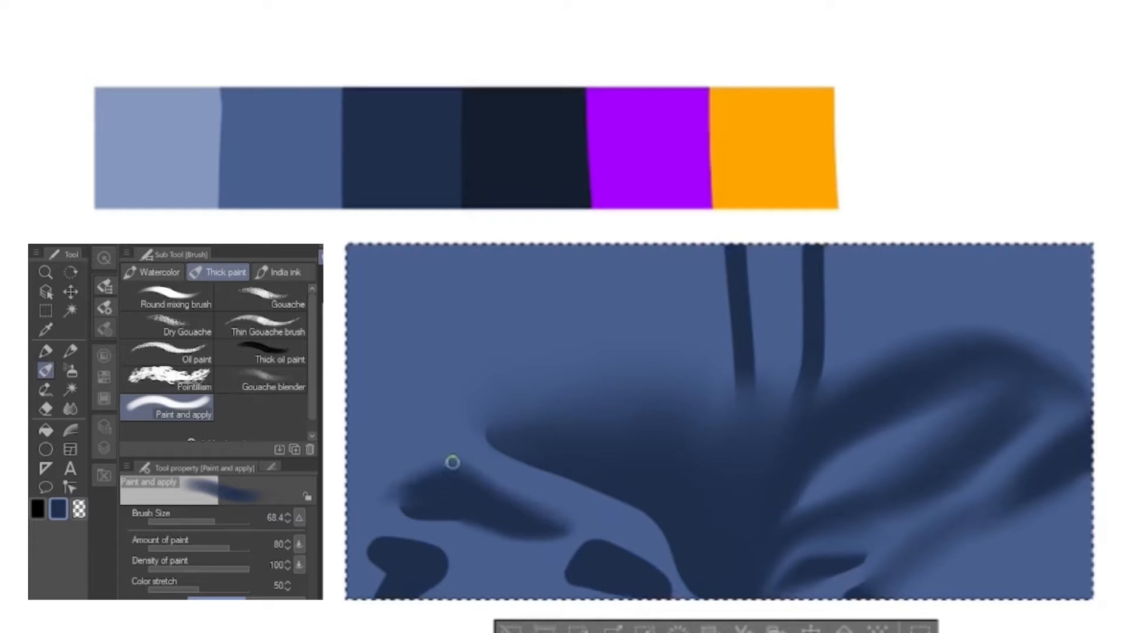
left_click_drag(390, 510, 447, 524)
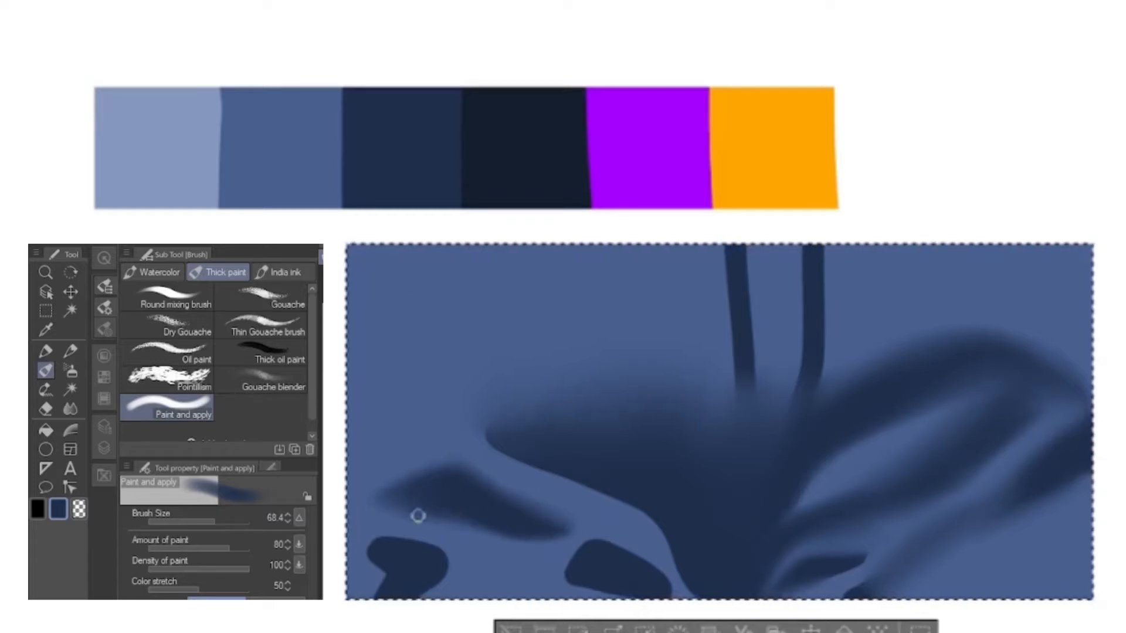
left_click_drag(373, 505, 530, 532)
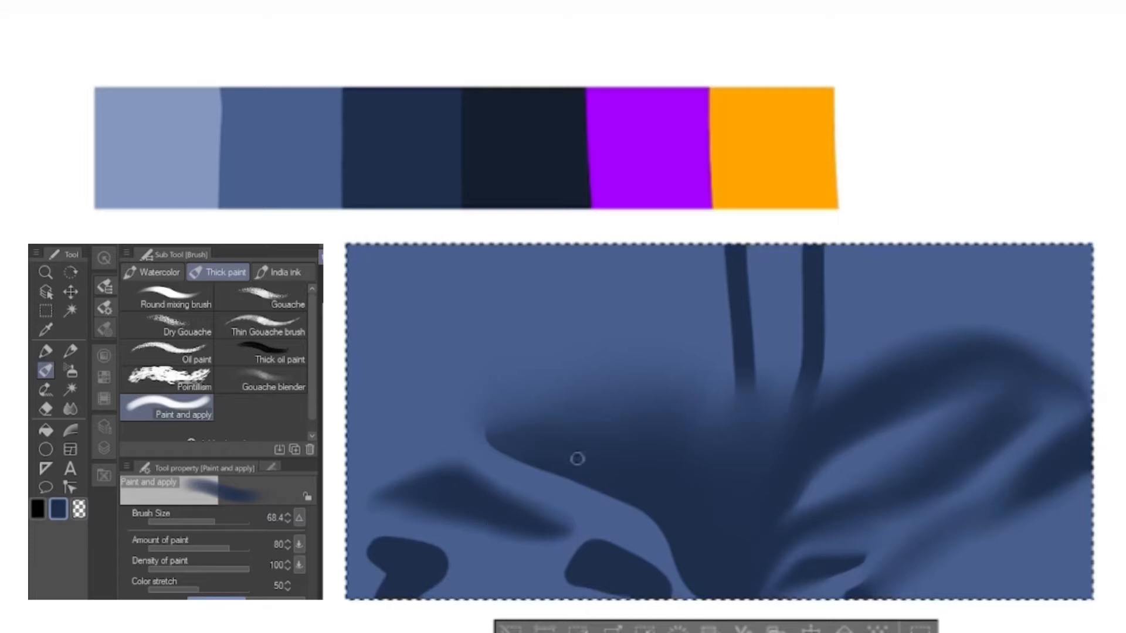
- Soften and extend the small folds along the canvas's lower left edge into tapered, blended shadows
left_click_drag(689, 543, 678, 573)
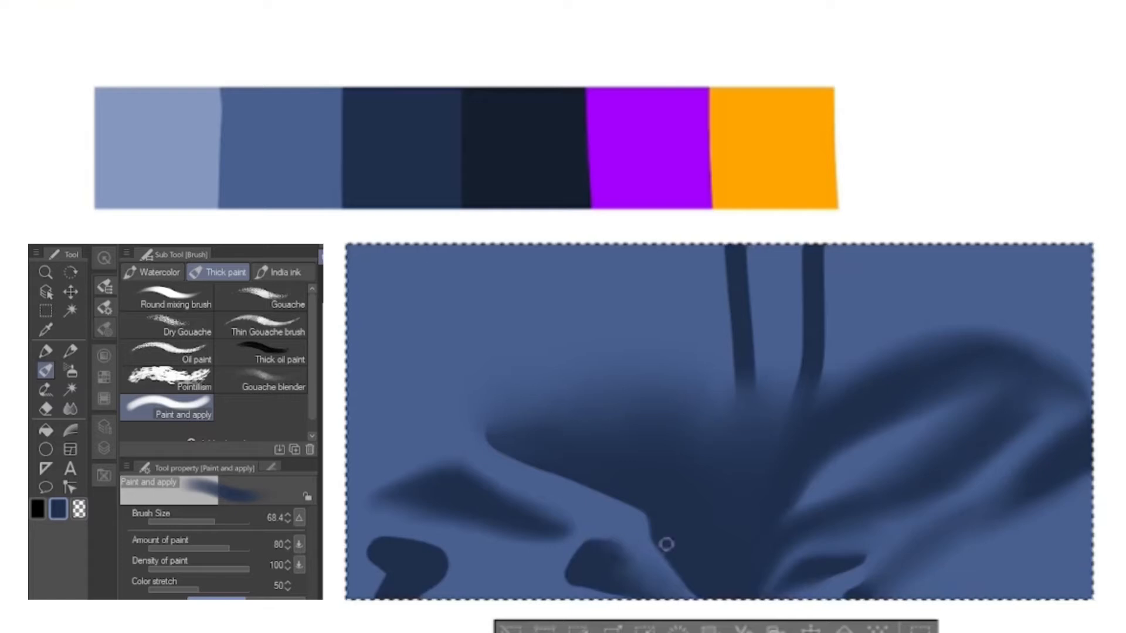
mouse_move(587, 549)
left_mouse_down()
mouse_move(549, 571)
mouse_move(537, 564)
mouse_move(562, 579)
mouse_move(522, 569)
mouse_move(561, 568)
mouse_move(537, 566)
left_mouse_up()
mouse_move(599, 541)
left_mouse_down()
mouse_move(601, 588)
mouse_move(523, 564)
left_mouse_up()
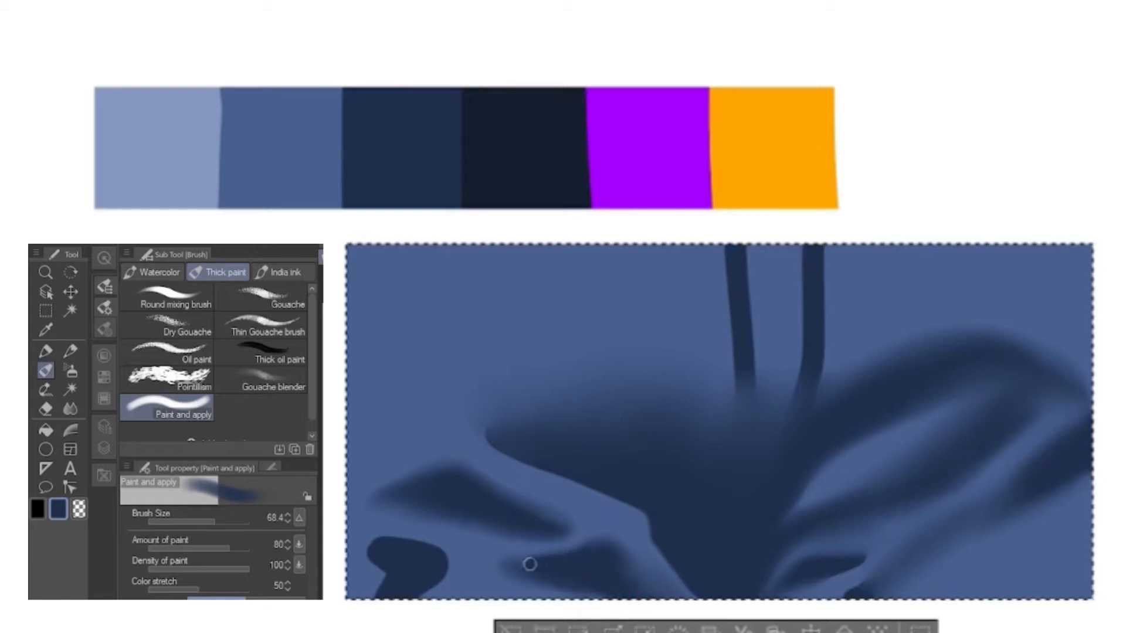
left_click_drag(510, 559, 631, 574)
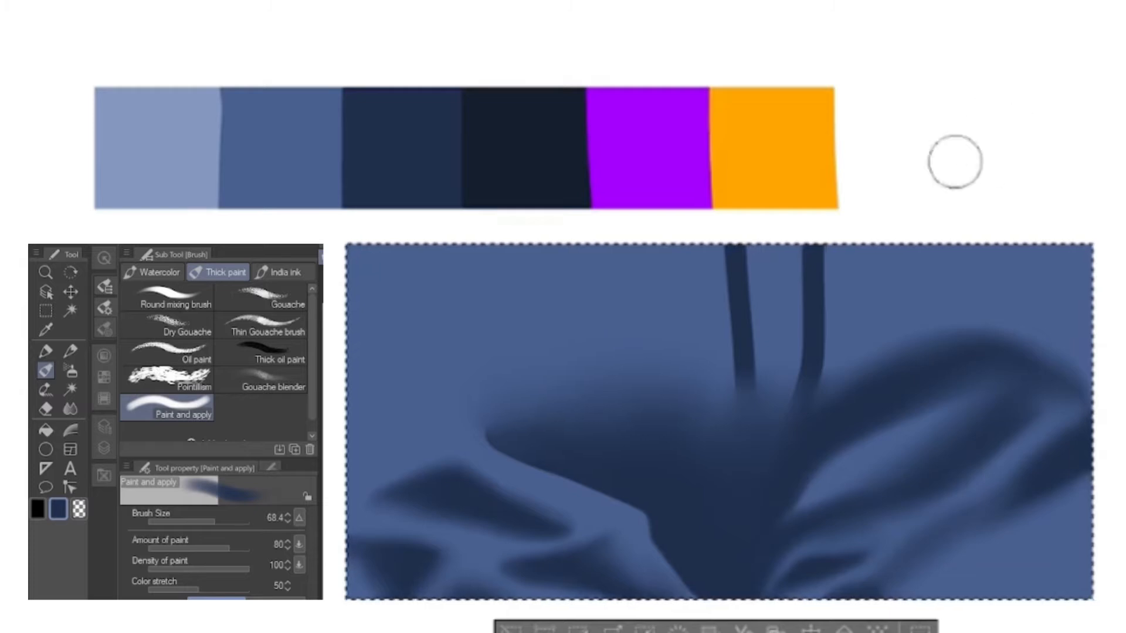
- Add Soft airbrush shadows in dark blue along the canvas's upper edge and darken the strip between the two vertical seam lines
left_click_drag(862, 291, 837, 339)
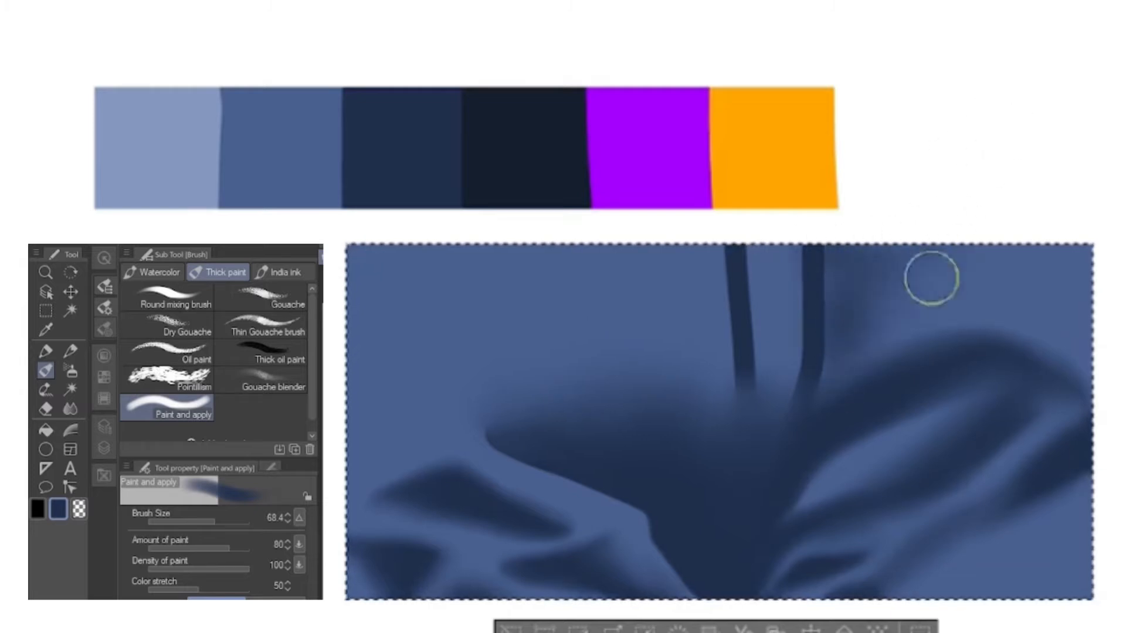
key("b")
mouse_move(925, 238)
left_mouse_down()
mouse_move(848, 324)
mouse_move(856, 253)
mouse_move(979, 197)
mouse_move(852, 312)
mouse_move(865, 190)
mouse_move(881, 295)
mouse_move(957, 170)
mouse_move(847, 311)
left_mouse_up()
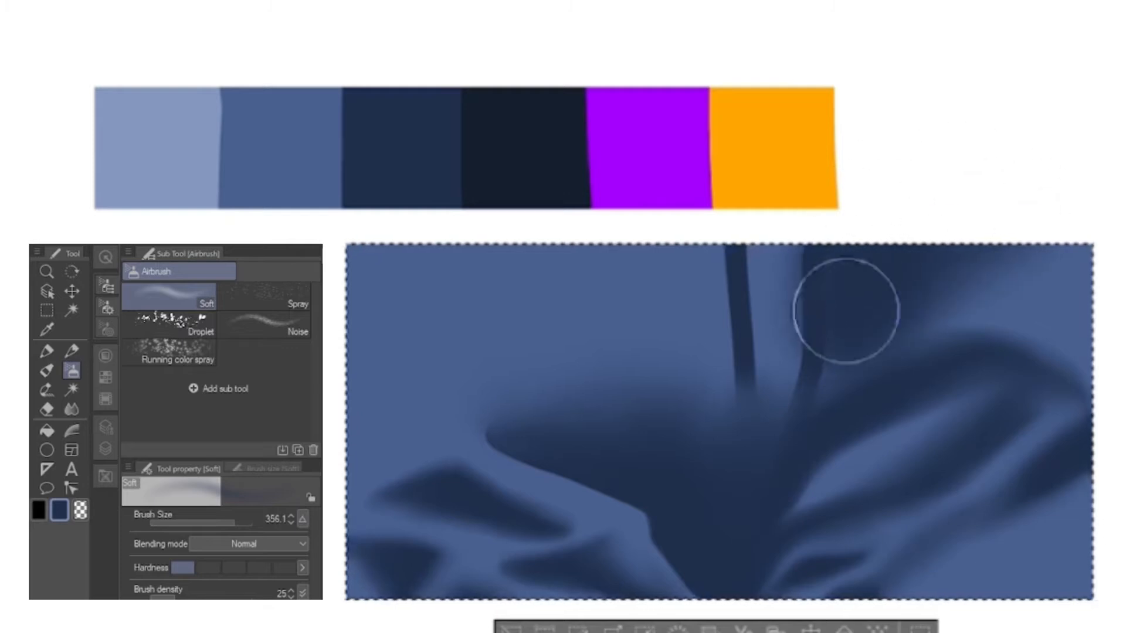
mouse_move(492, 239)
left_mouse_down()
mouse_move(586, 297)
mouse_move(514, 192)
mouse_move(487, 255)
mouse_move(595, 298)
mouse_move(518, 312)
mouse_move(712, 160)
mouse_move(579, 315)
mouse_move(671, 243)
mouse_move(375, 234)
mouse_move(647, 250)
mouse_move(618, 277)
mouse_move(620, 259)
mouse_move(812, 128)
mouse_move(615, 317)
mouse_move(569, 290)
mouse_move(573, 265)
mouse_move(675, 285)
mouse_move(597, 252)
mouse_move(450, 225)
mouse_move(651, 206)
left_mouse_up()
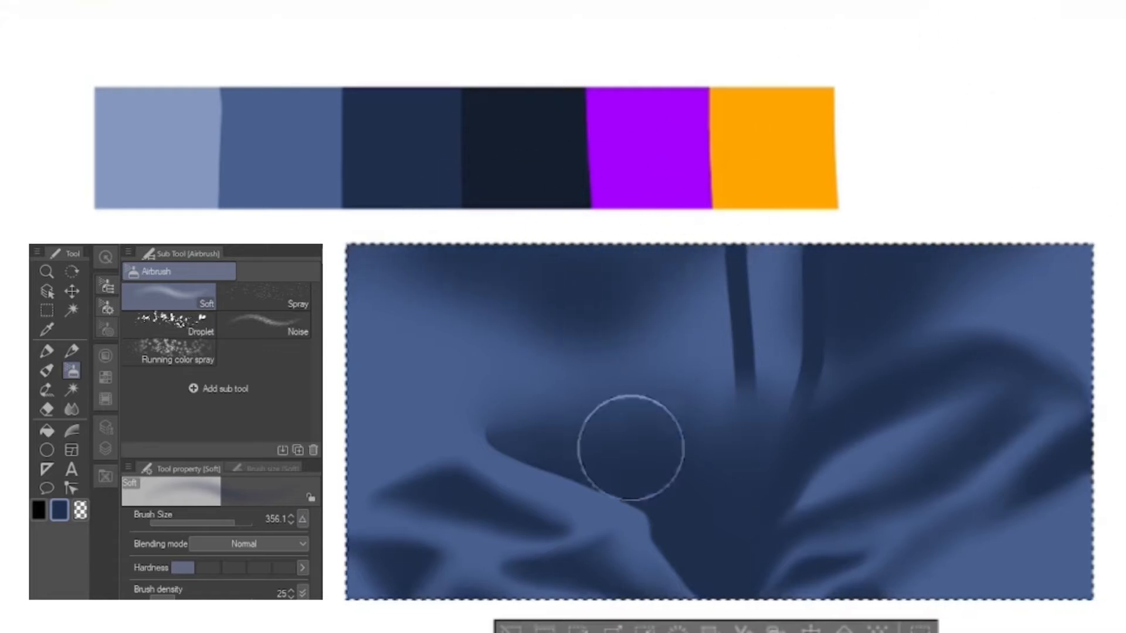
key("b")
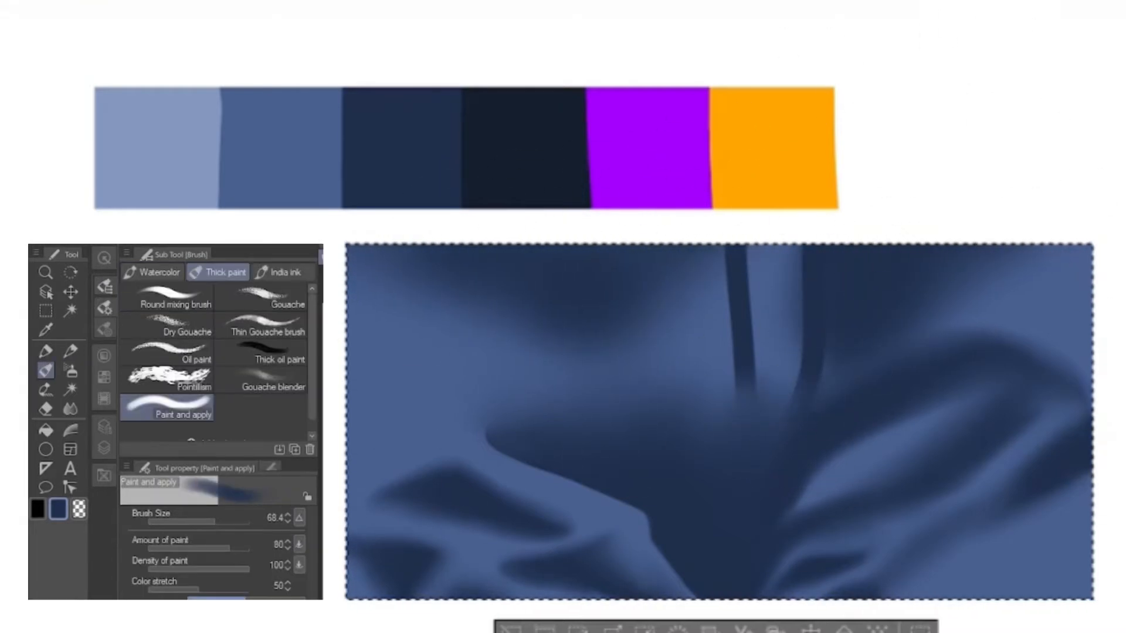
mouse_move(768, 281)
left_mouse_down()
mouse_move(764, 432)
mouse_move(786, 324)
left_mouse_up()
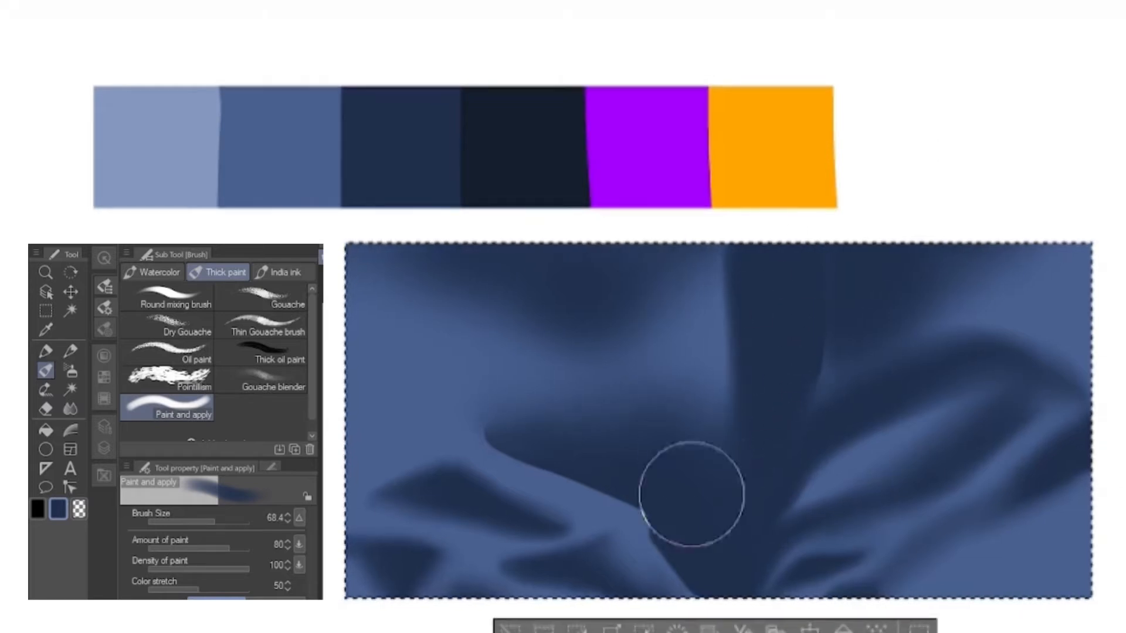
- Deepen the shadow cores of the central fold and its neighbouring folds with the darkest navy using the Paint and apply brush
mouse_move(672, 515)
left_mouse_down()
mouse_move(684, 550)
mouse_move(719, 573)
left_mouse_up()
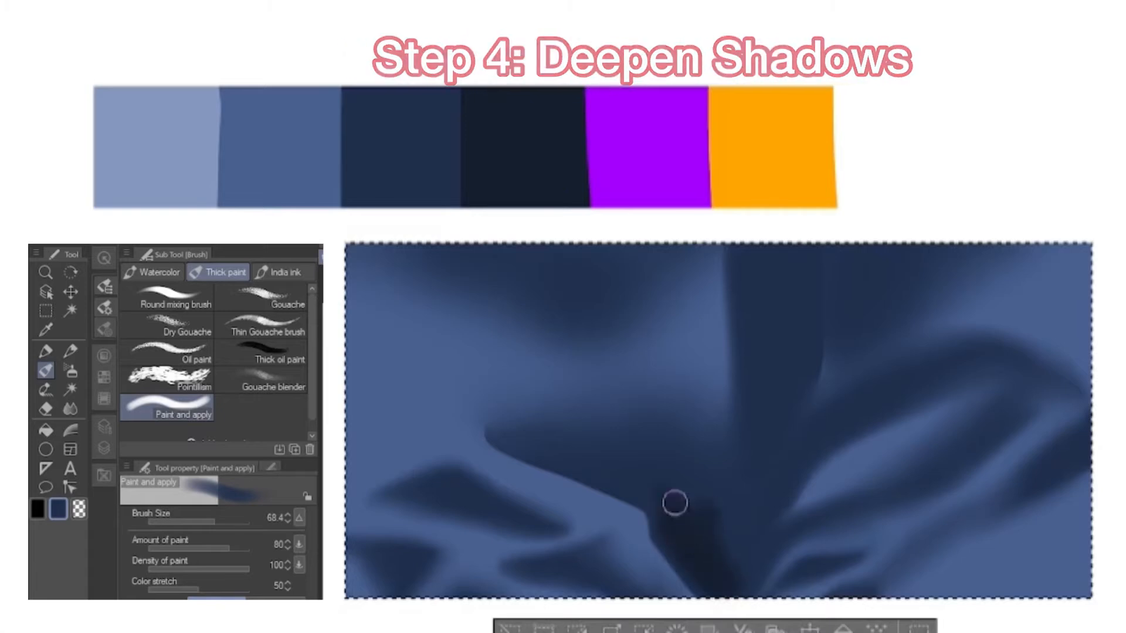
mouse_move(668, 509)
left_mouse_down()
mouse_move(651, 434)
mouse_move(600, 462)
mouse_move(658, 486)
mouse_move(569, 450)
mouse_move(574, 464)
mouse_move(647, 496)
mouse_move(651, 481)
mouse_move(563, 458)
left_mouse_up()
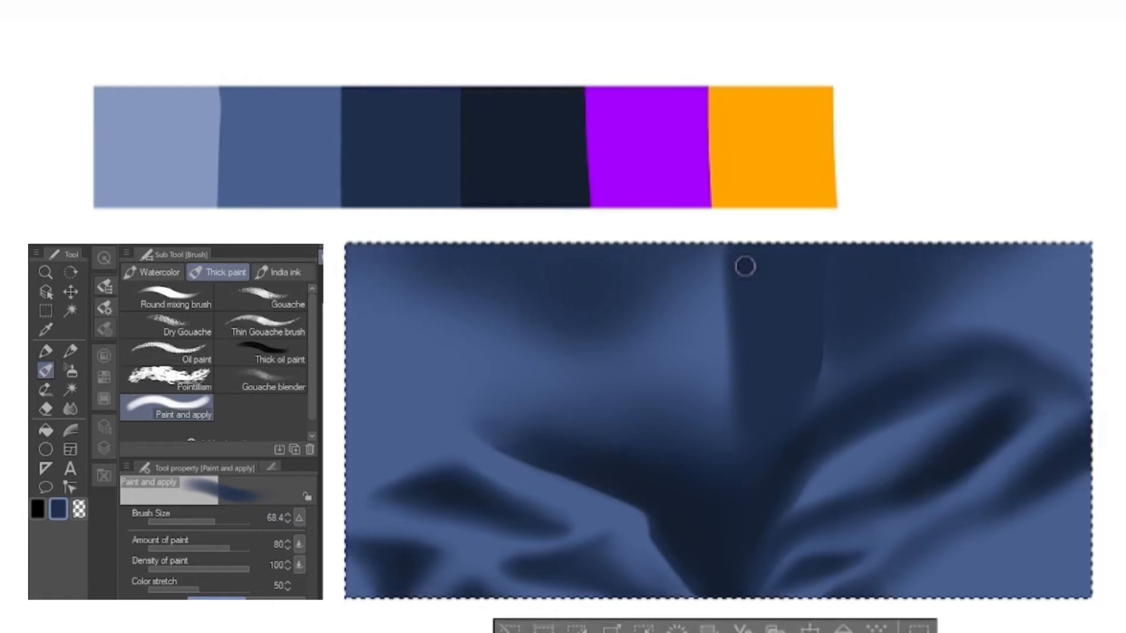
- Paint navy puckers along the left edge of the vertical seam and long dark lines down the seam band
left_click_drag(739, 266, 744, 301)
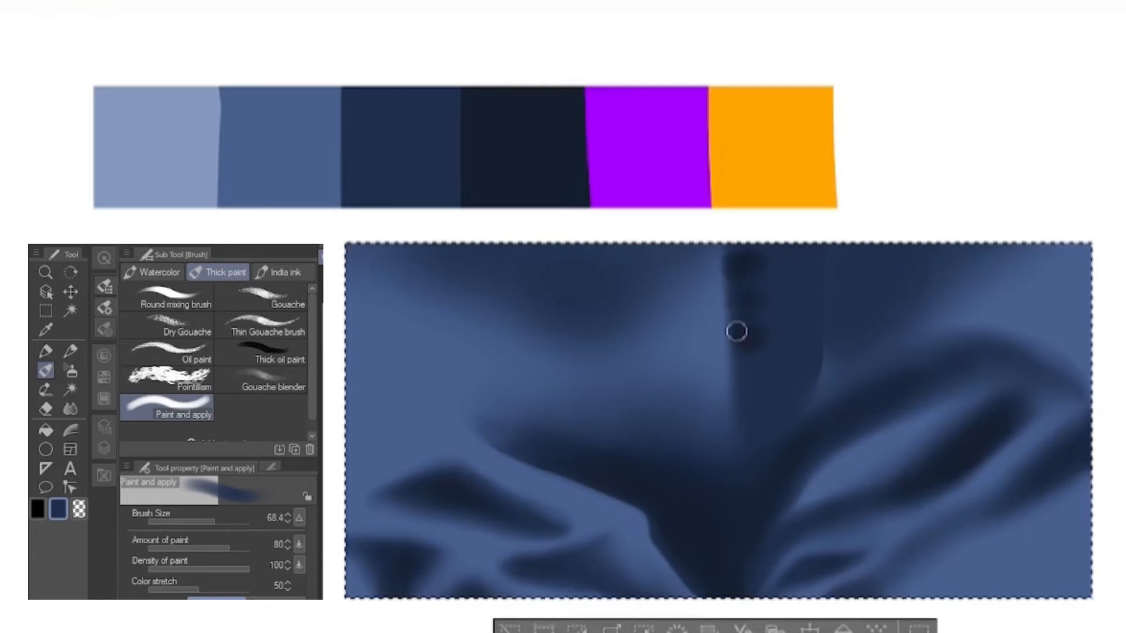
mouse_move(714, 324)
left_mouse_down()
mouse_move(724, 301)
mouse_move(703, 297)
mouse_move(706, 287)
mouse_move(718, 332)
mouse_move(704, 307)
mouse_move(704, 339)
left_mouse_up()
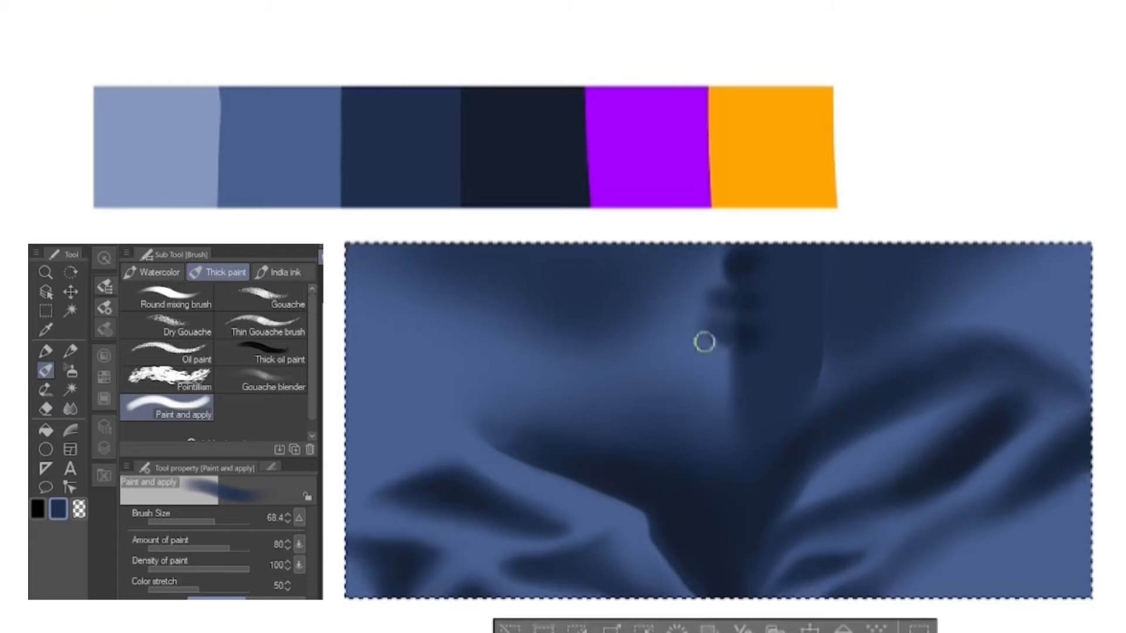
mouse_move(728, 276)
left_mouse_down()
mouse_move(744, 310)
mouse_move(732, 287)
mouse_move(736, 345)
mouse_move(735, 293)
mouse_move(716, 307)
mouse_move(721, 342)
mouse_move(746, 282)
mouse_move(705, 336)
mouse_move(714, 269)
mouse_move(721, 388)
mouse_move(705, 371)
mouse_move(747, 376)
left_mouse_up()
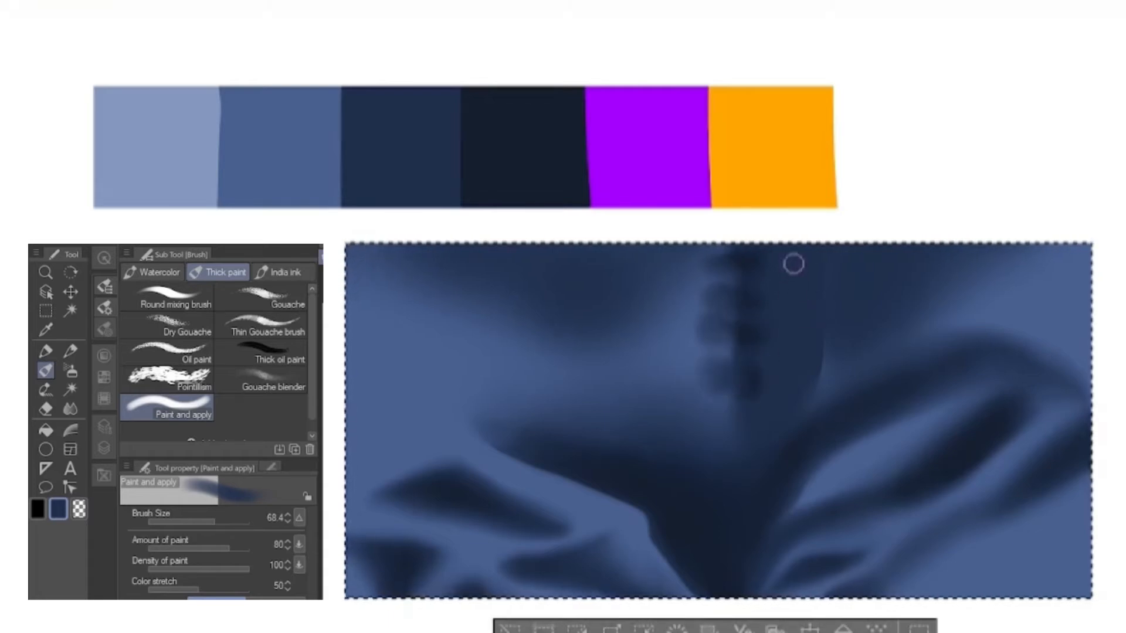
left_click_drag(792, 262, 779, 460)
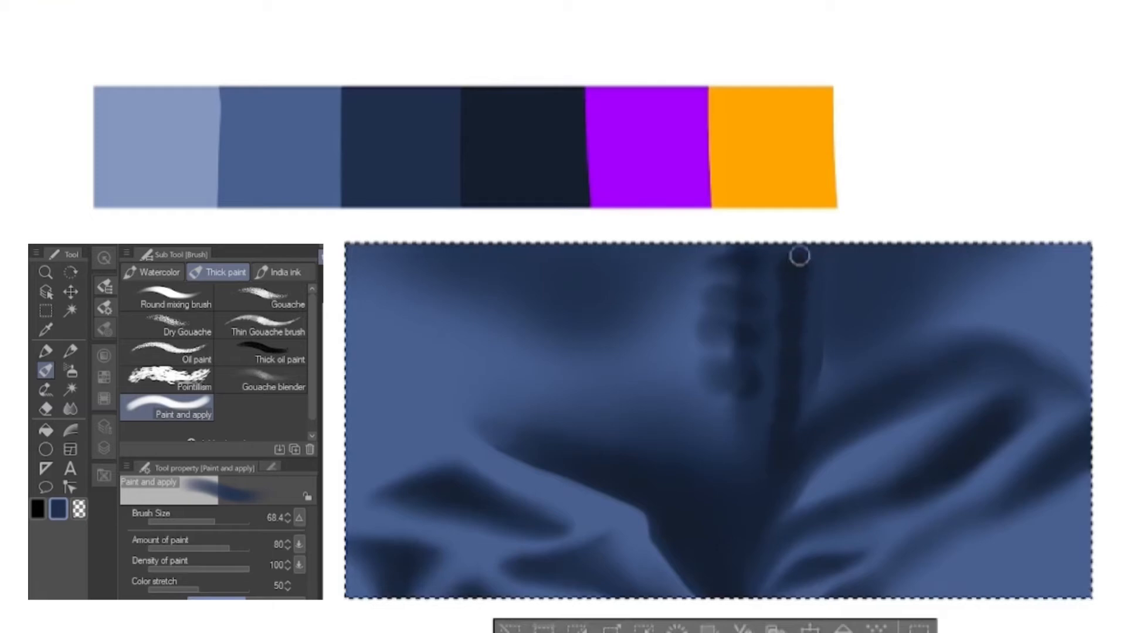
left_click_drag(799, 249, 791, 269)
mouse_move(715, 414)
left_mouse_down()
mouse_move(746, 415)
mouse_move(748, 438)
mouse_move(716, 453)
mouse_move(707, 446)
mouse_move(720, 414)
mouse_move(708, 403)
mouse_move(713, 373)
mouse_move(726, 372)
mouse_move(694, 376)
mouse_move(723, 395)
mouse_move(696, 415)
mouse_move(720, 406)
mouse_move(702, 437)
mouse_move(749, 447)
mouse_move(758, 346)
left_mouse_up()
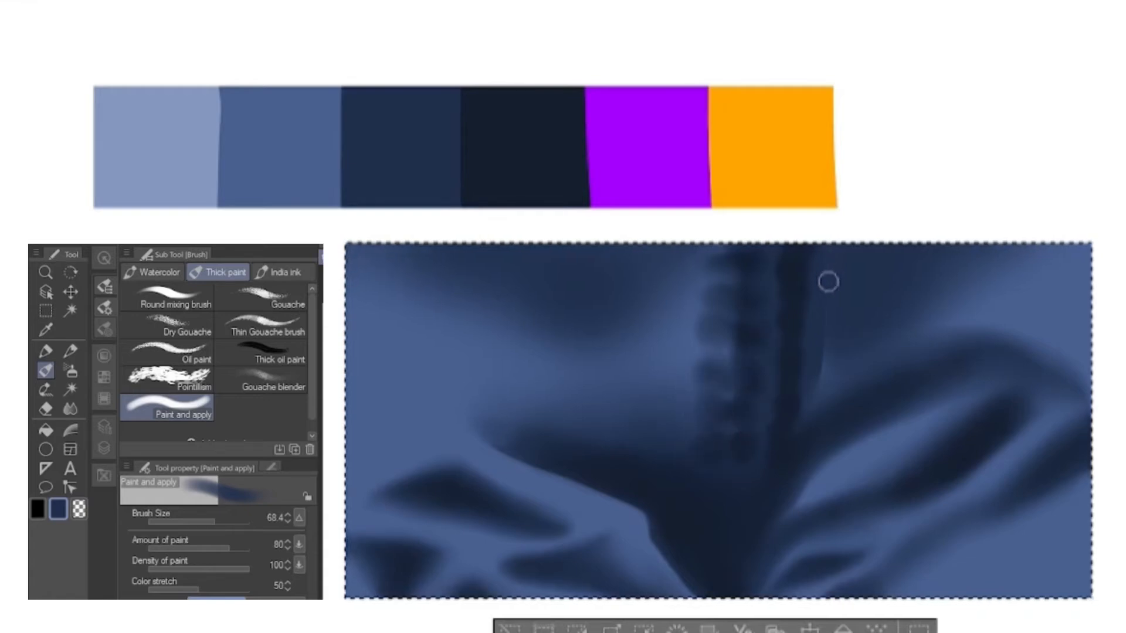
left_click_drag(823, 255, 814, 387)
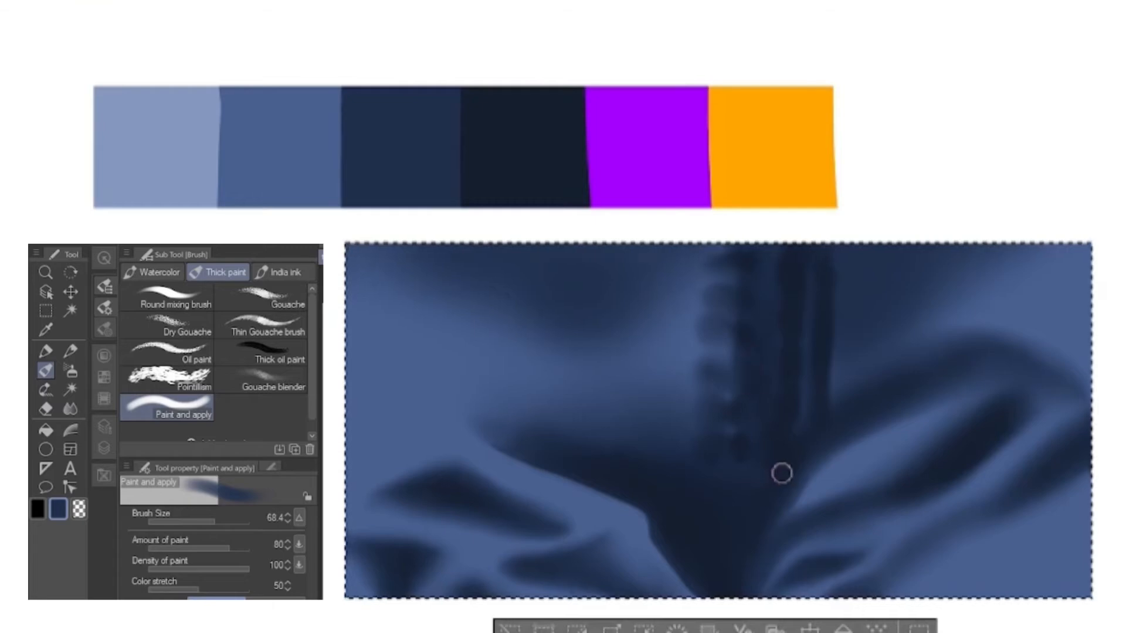
left_click_drag(833, 392, 834, 269)
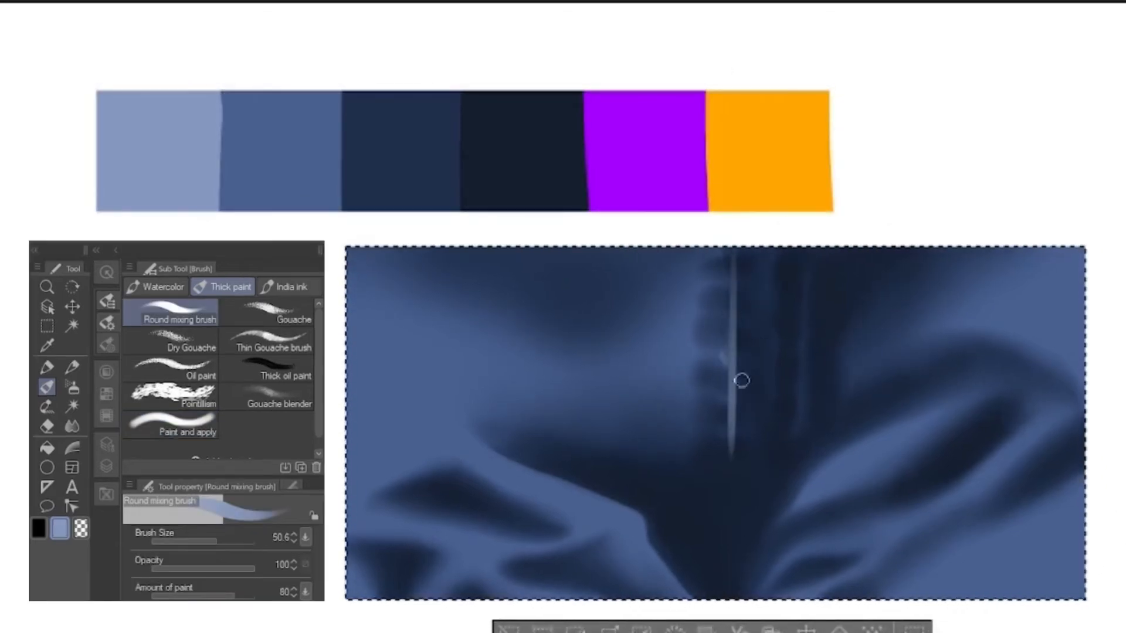
- Paint light blue highlights at the seam's base and along the right-hand fold edges with the Round mixing brush
left_click_drag(757, 545, 757, 502)
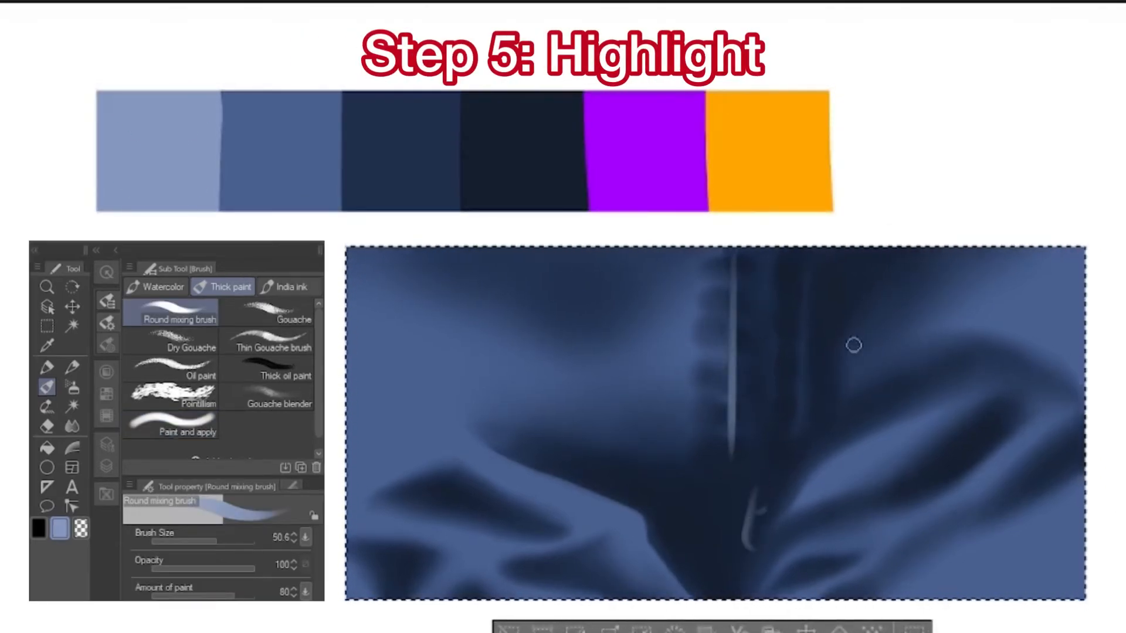
mouse_move(772, 575)
left_mouse_down()
mouse_move(813, 549)
mouse_move(786, 554)
mouse_move(895, 538)
mouse_move(867, 553)
left_mouse_up()
left_click_drag(906, 515, 1060, 413)
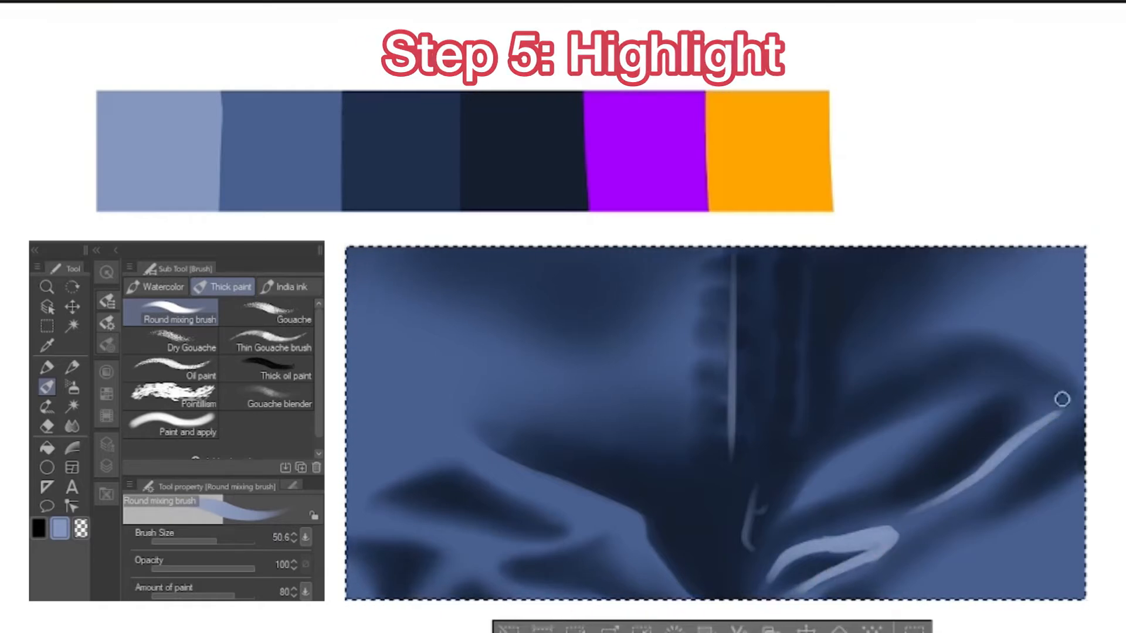
left_click_drag(821, 484, 959, 401)
left_click_drag(1082, 487, 996, 521)
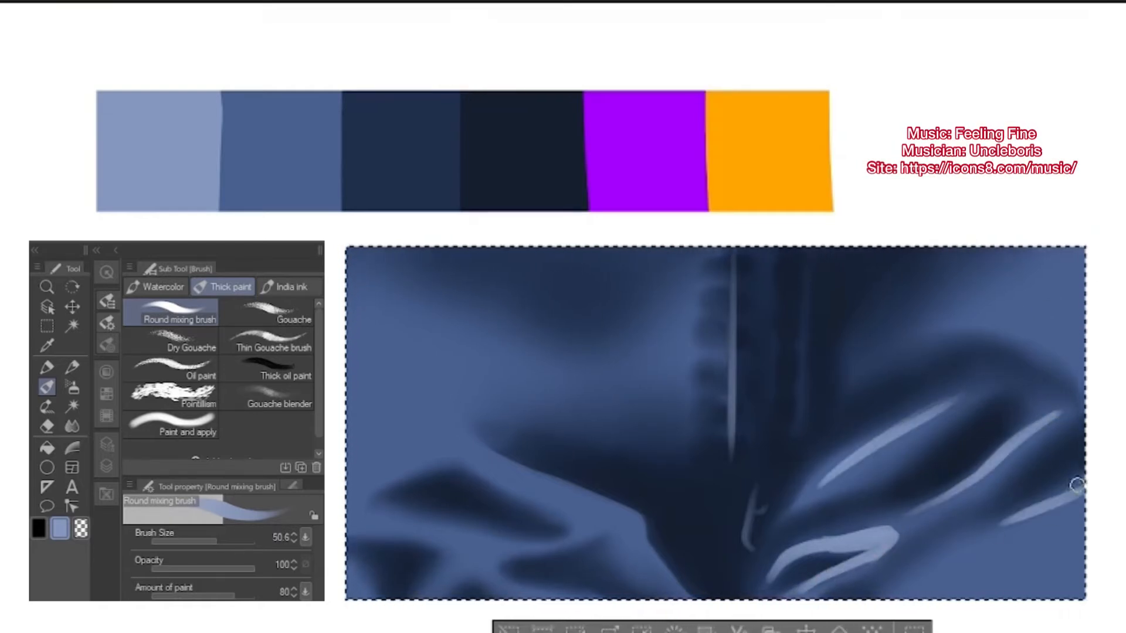
- Paint light blue highlights along the left-hand fold edges with the Round mixing brush and blend them using Paint and apply
mouse_move(480, 448)
left_mouse_down()
mouse_move(515, 457)
mouse_move(651, 571)
left_mouse_up()
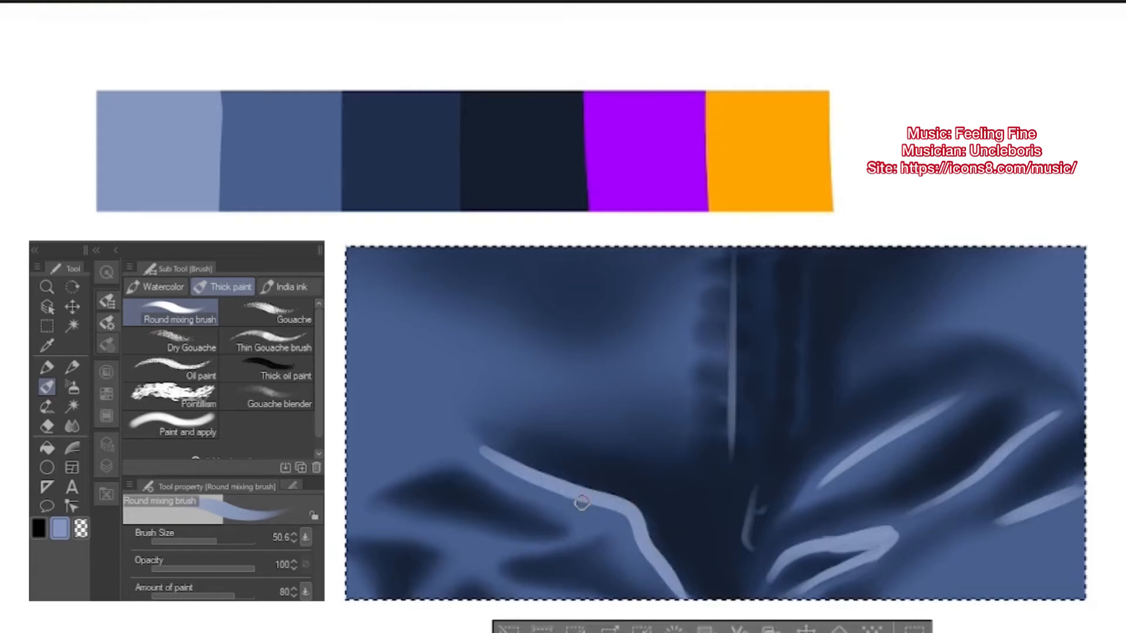
mouse_move(581, 503)
left_mouse_down()
mouse_move(530, 525)
mouse_move(367, 503)
left_mouse_up()
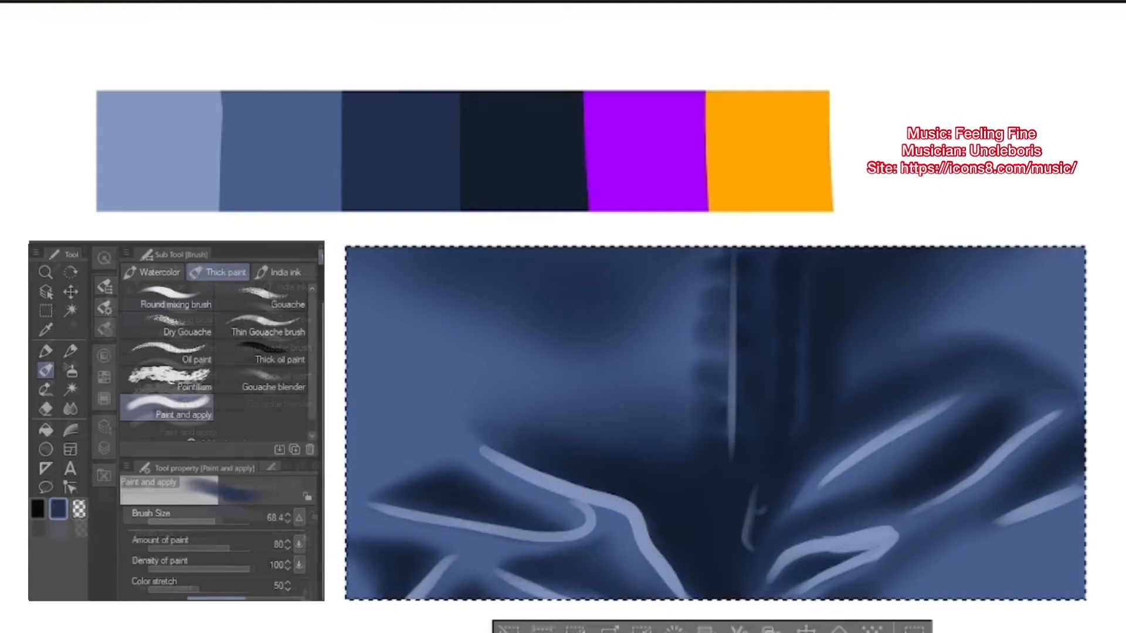
left_click_drag(570, 505, 471, 451)
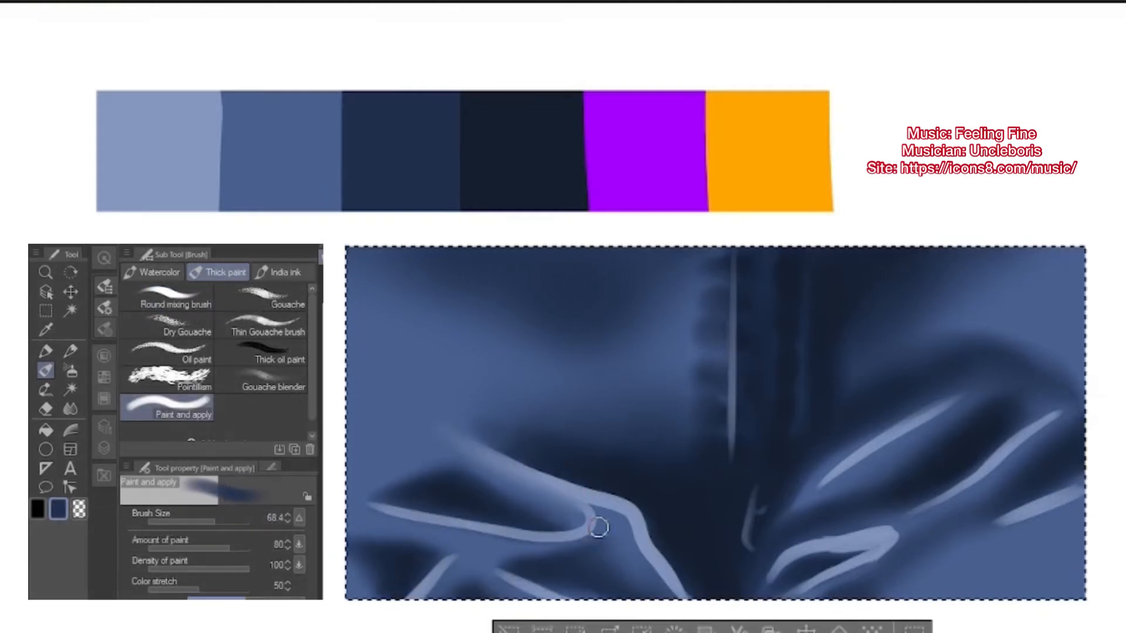
mouse_move(598, 527)
left_mouse_down()
mouse_move(560, 504)
mouse_move(654, 504)
mouse_move(685, 580)
mouse_move(514, 460)
mouse_move(623, 554)
mouse_move(619, 449)
mouse_move(546, 537)
mouse_move(474, 538)
mouse_move(526, 539)
mouse_move(368, 510)
mouse_move(555, 546)
mouse_move(599, 529)
left_mouse_up()
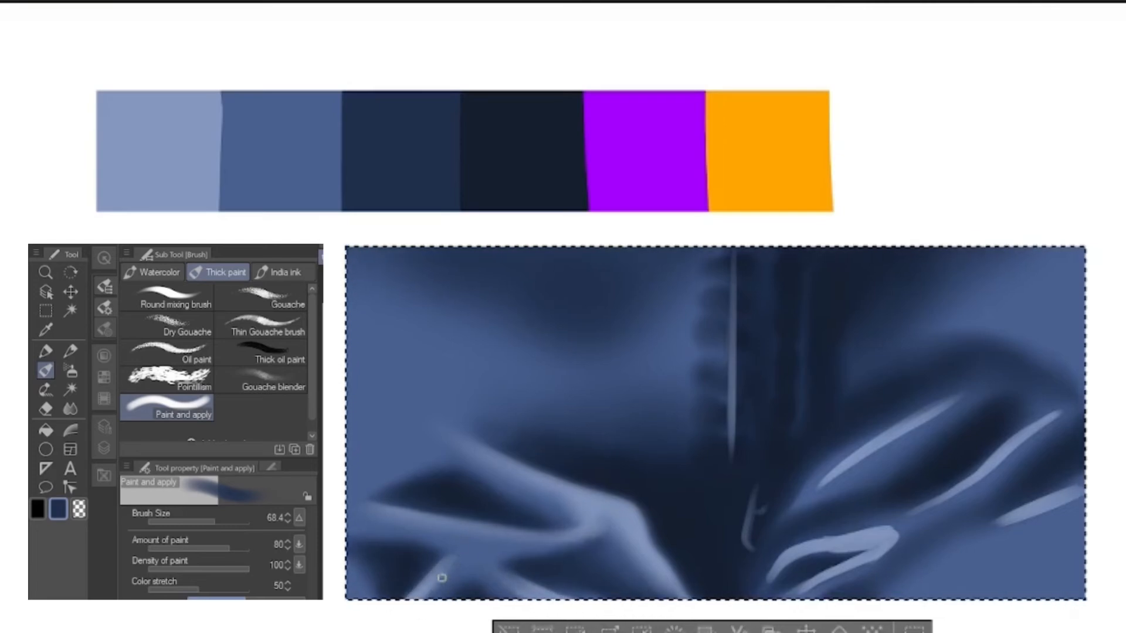
- Blend the light blue highlights of the right-hand folds and the small looped fold into the fabric with Paint and apply
mouse_move(941, 413)
left_mouse_down()
mouse_move(880, 455)
mouse_move(786, 483)
mouse_move(828, 454)
mouse_move(813, 475)
mouse_move(859, 428)
mouse_move(923, 421)
mouse_move(821, 487)
left_mouse_up()
mouse_move(1035, 516)
left_mouse_down()
mouse_move(980, 543)
mouse_move(1020, 542)
left_mouse_up()
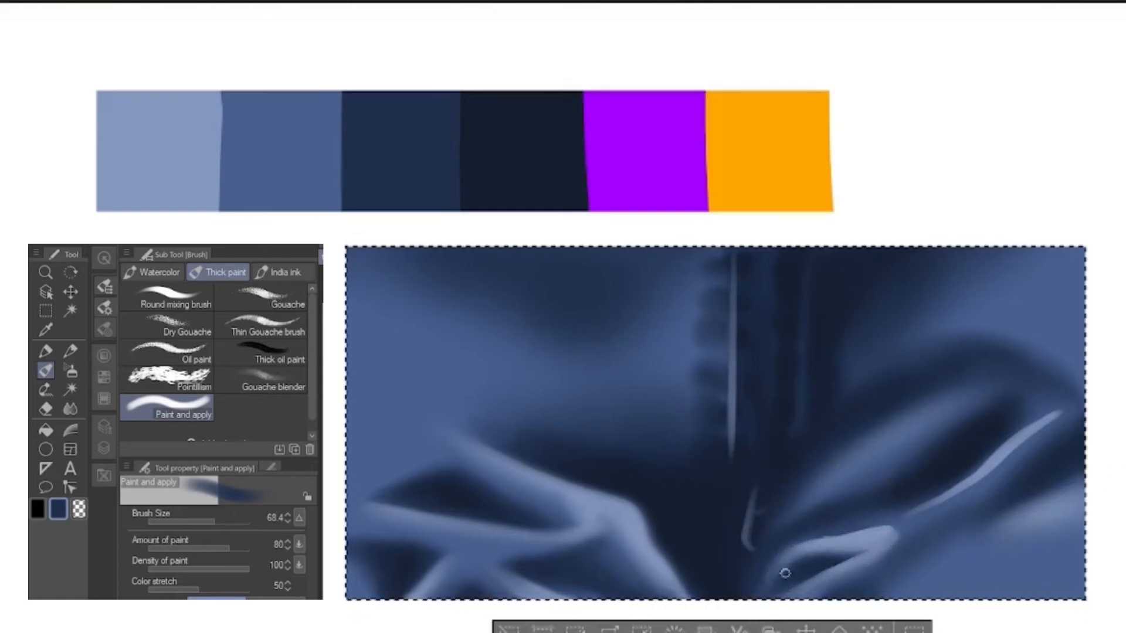
mouse_move(785, 573)
left_mouse_down()
mouse_move(925, 508)
mouse_move(993, 453)
mouse_move(988, 473)
mouse_move(876, 538)
mouse_move(932, 506)
mouse_move(824, 535)
mouse_move(849, 529)
mouse_move(854, 551)
mouse_move(808, 565)
mouse_move(854, 543)
mouse_move(806, 553)
mouse_move(824, 531)
mouse_move(801, 567)
mouse_move(868, 546)
mouse_move(792, 579)
mouse_move(849, 565)
mouse_move(785, 546)
mouse_move(809, 547)
mouse_move(760, 599)
mouse_move(827, 535)
mouse_move(759, 565)
mouse_move(811, 523)
mouse_move(837, 470)
left_mouse_up()
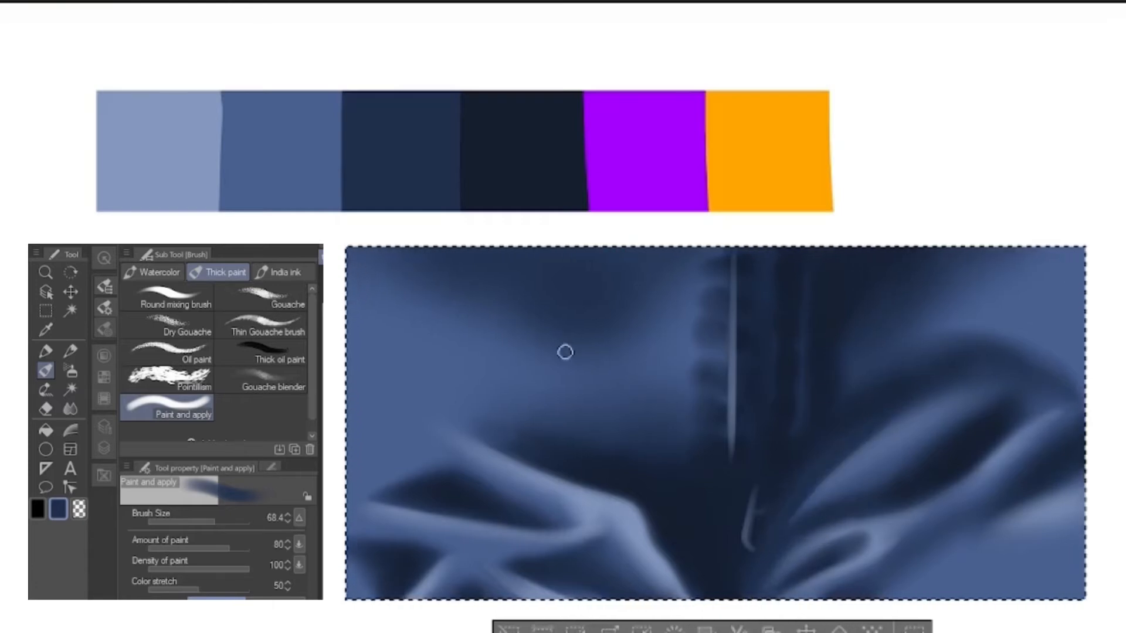
left_click_drag(811, 511, 842, 470)
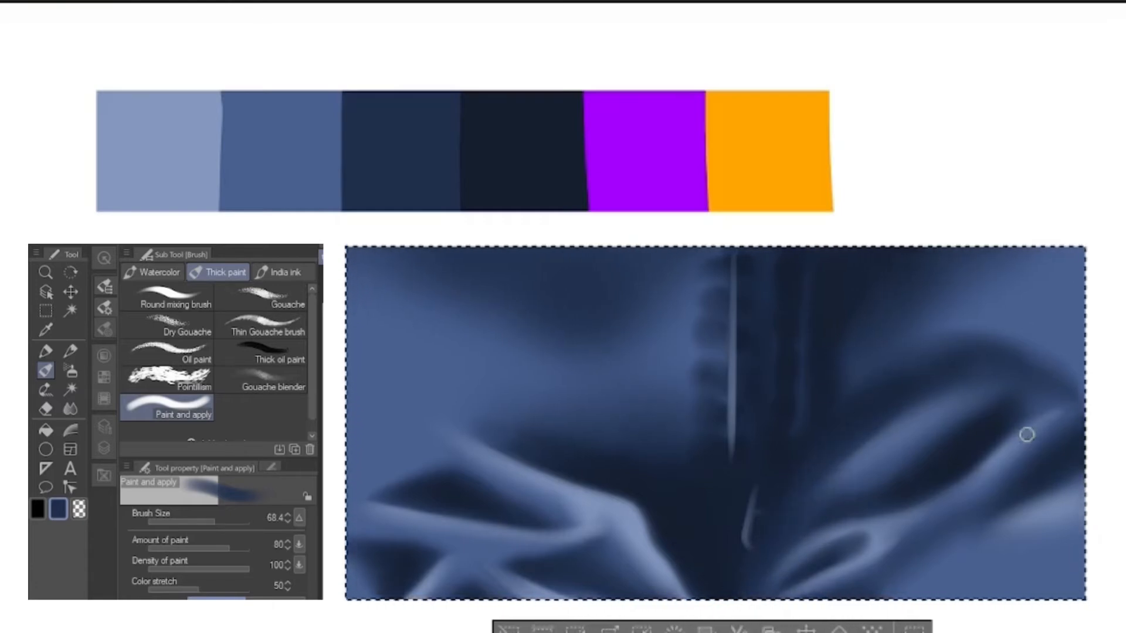
- Pull the seam highlight into the adjoining puckers and blend a soft light blue highlight around the left fold's tip
left_click_drag(730, 317, 713, 314)
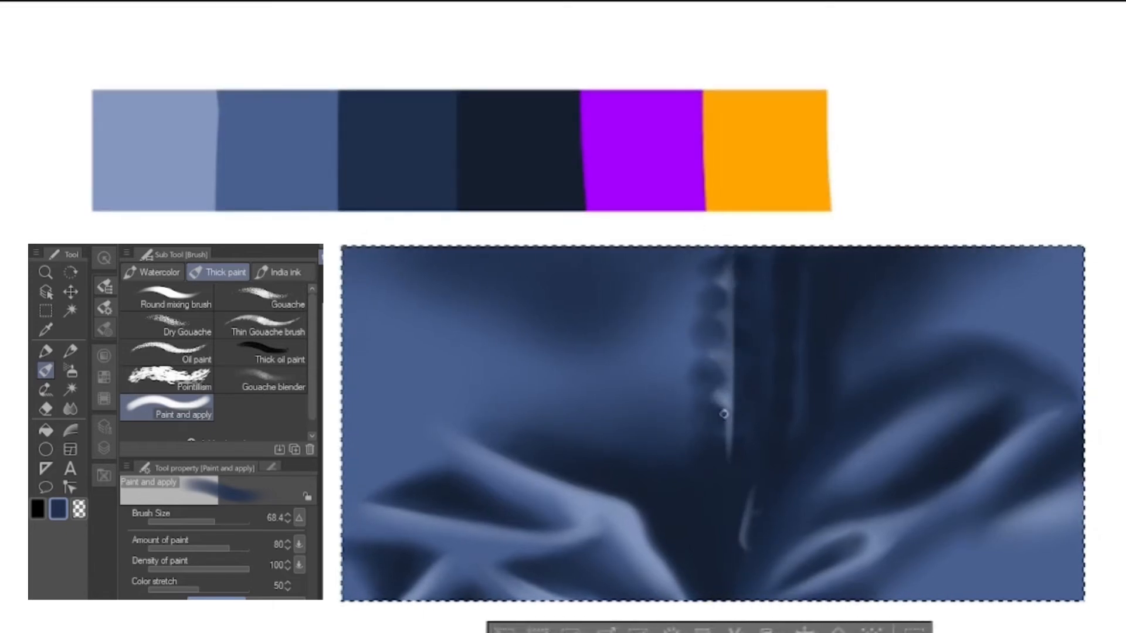
mouse_move(453, 428)
left_mouse_down()
mouse_move(462, 404)
mouse_move(503, 405)
mouse_move(456, 442)
mouse_move(517, 404)
left_mouse_up()
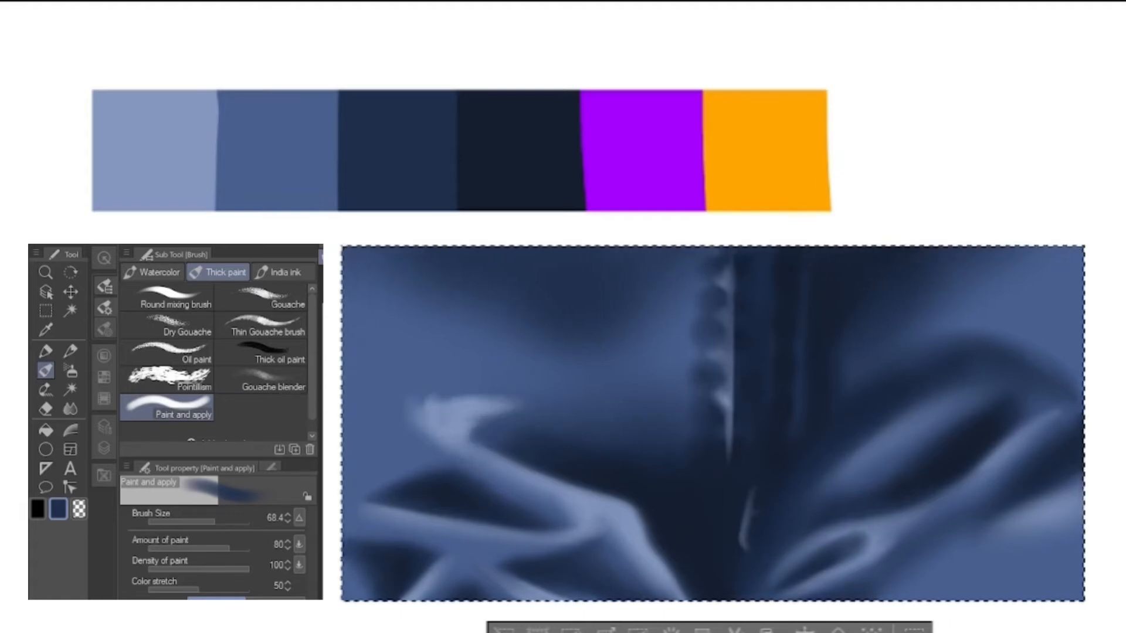
mouse_move(444, 417)
left_mouse_down()
mouse_move(485, 389)
mouse_move(520, 395)
mouse_move(644, 375)
left_mouse_up()
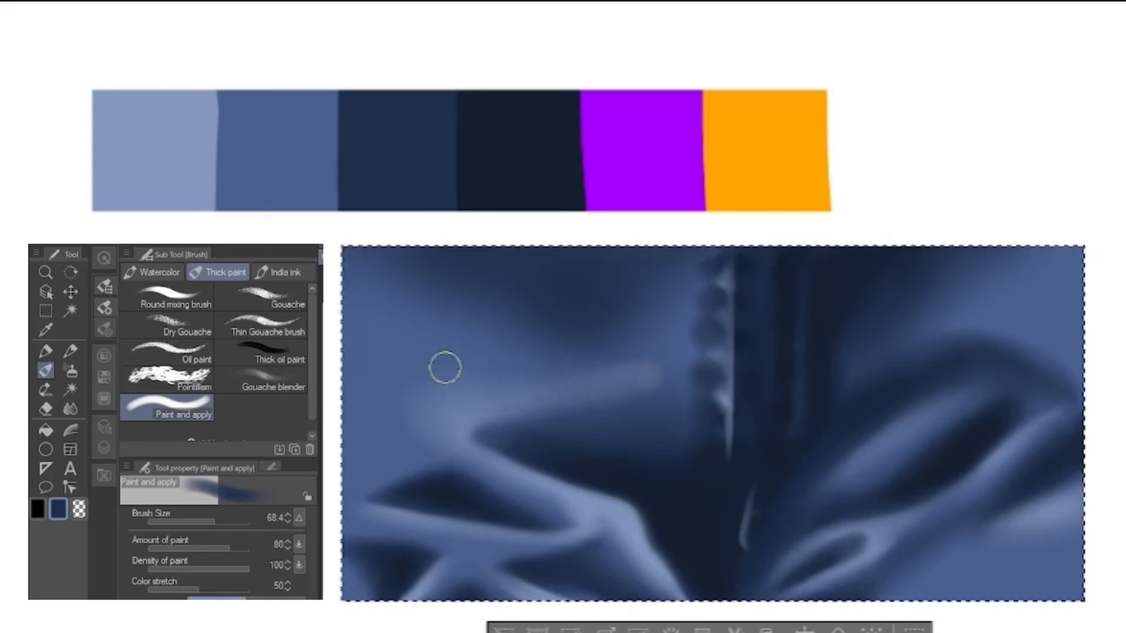
- Soften the seam's highlights and add small light puckers down the seam band and a light edge along its right line
mouse_move(725, 411)
left_mouse_down()
mouse_move(726, 442)
mouse_move(729, 287)
left_mouse_up()
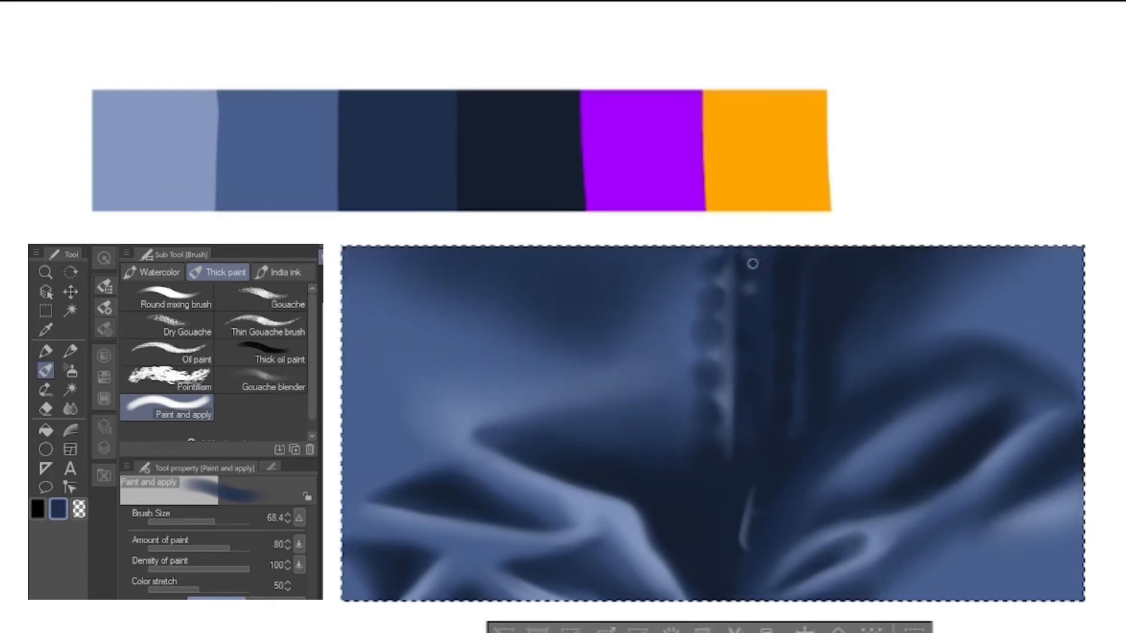
left_click_drag(752, 364, 754, 345)
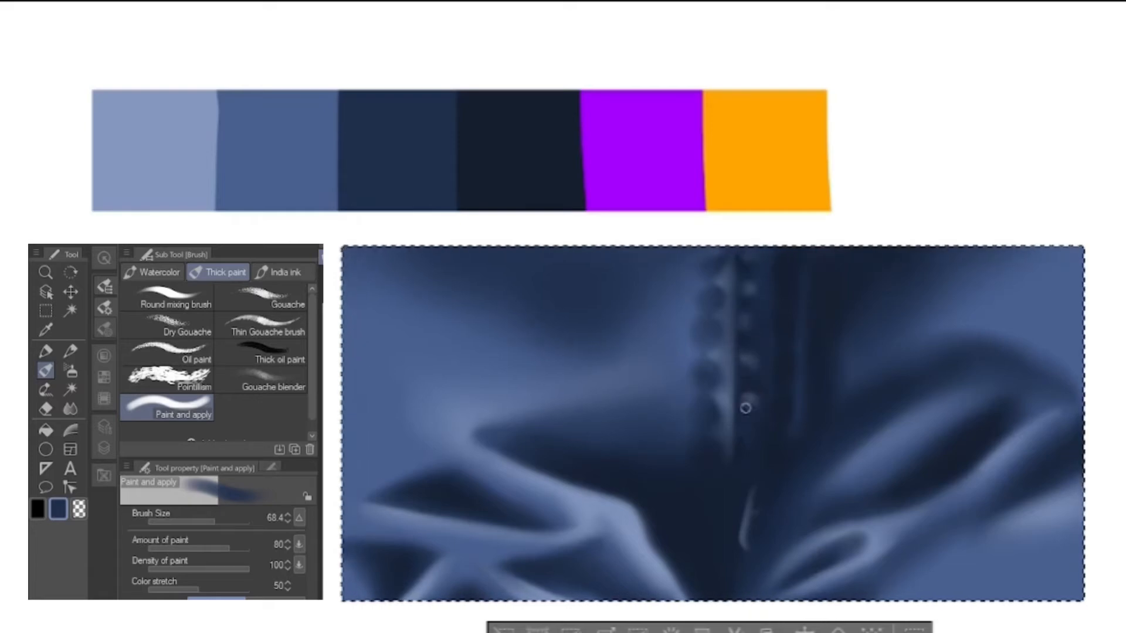
left_click_drag(753, 499, 739, 538)
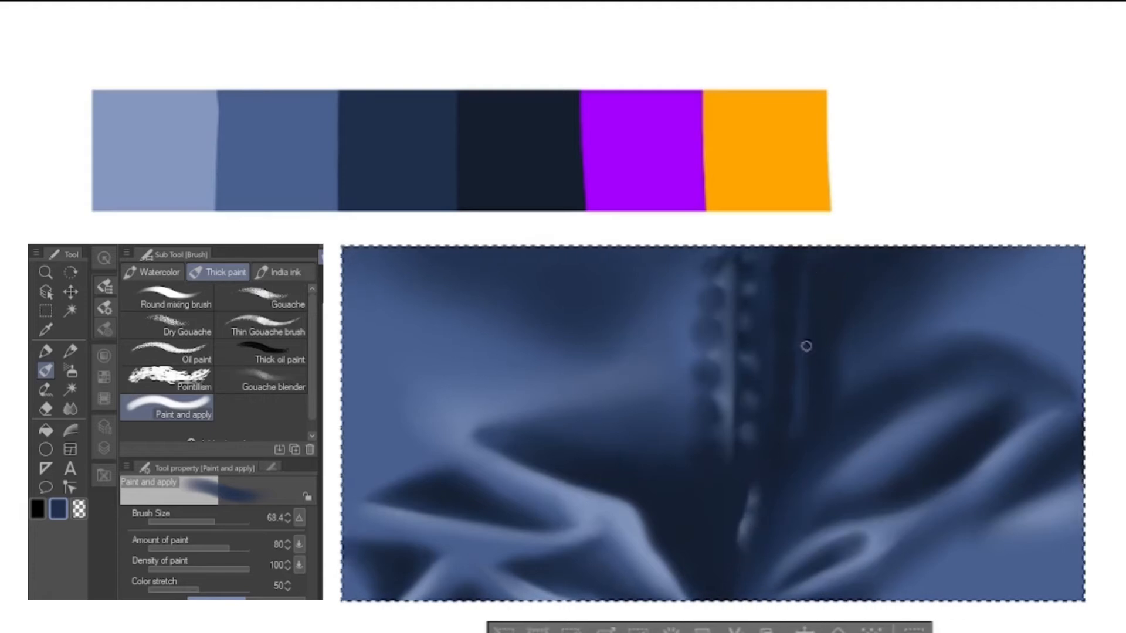
left_click_drag(807, 269, 801, 398)
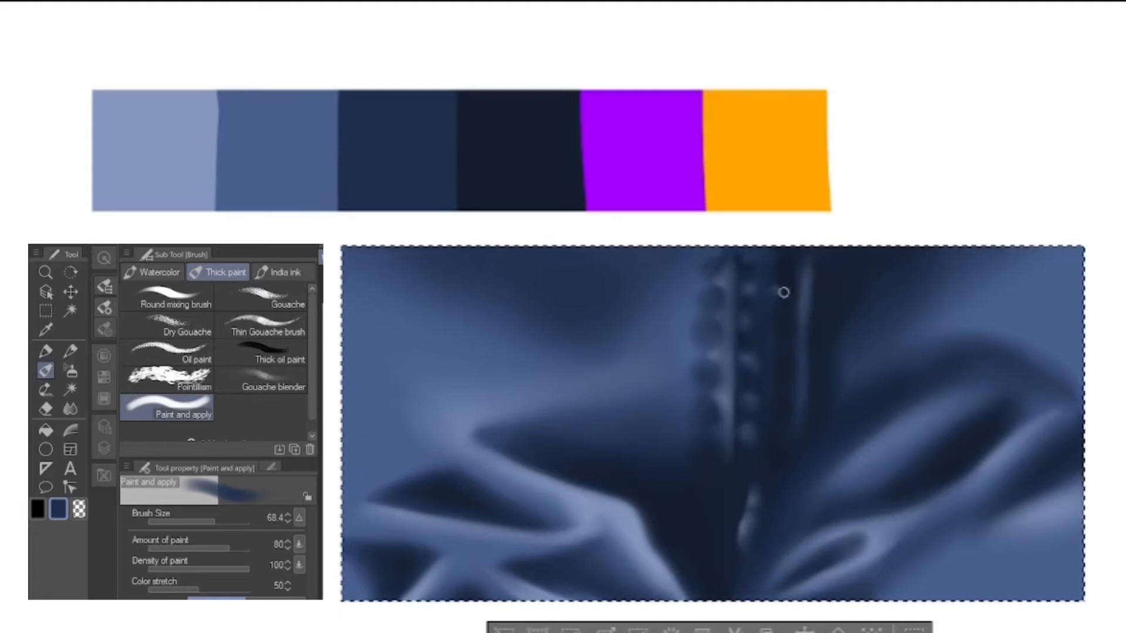
left_click_drag(776, 291, 778, 311)
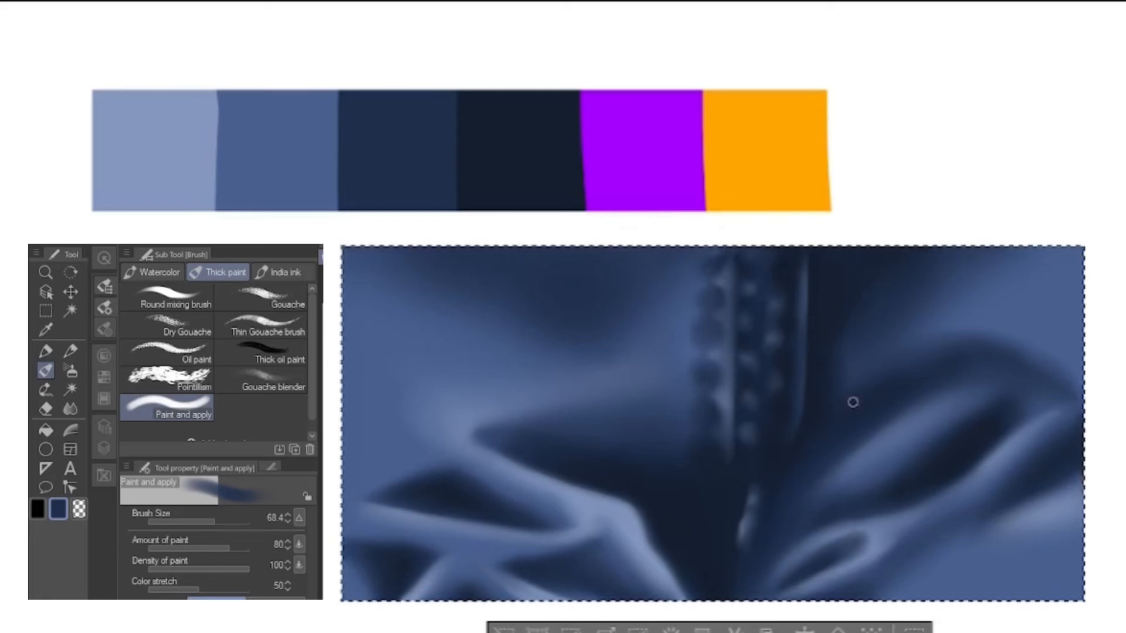
- Brighten the seam's left line with the palette's lightest blue and blend the highlight down to the seam's base
left_click(126, 133, "alt")
left_click_drag(722, 251, 721, 457)
key("ctrl+z")
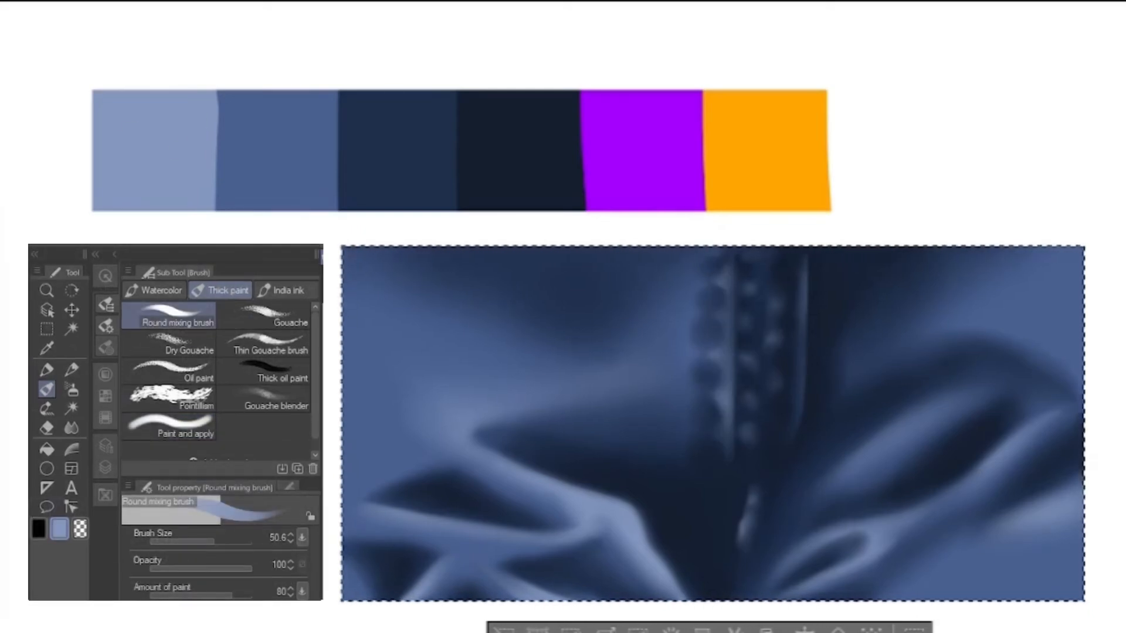
left_click_drag(732, 290, 728, 337)
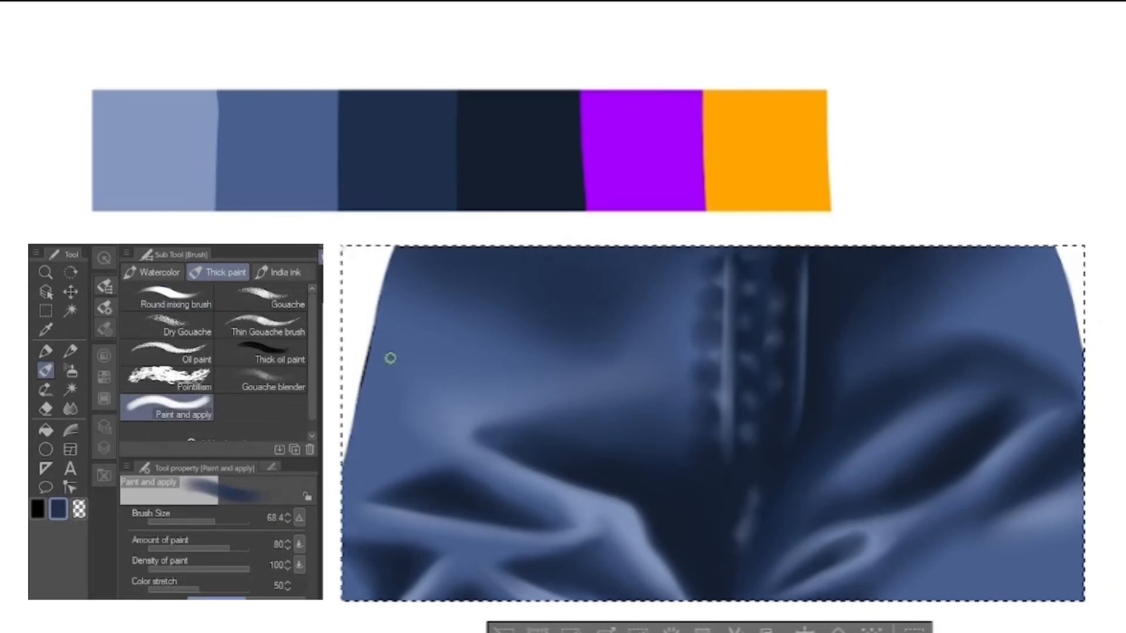
left_click_drag(727, 490, 730, 556)
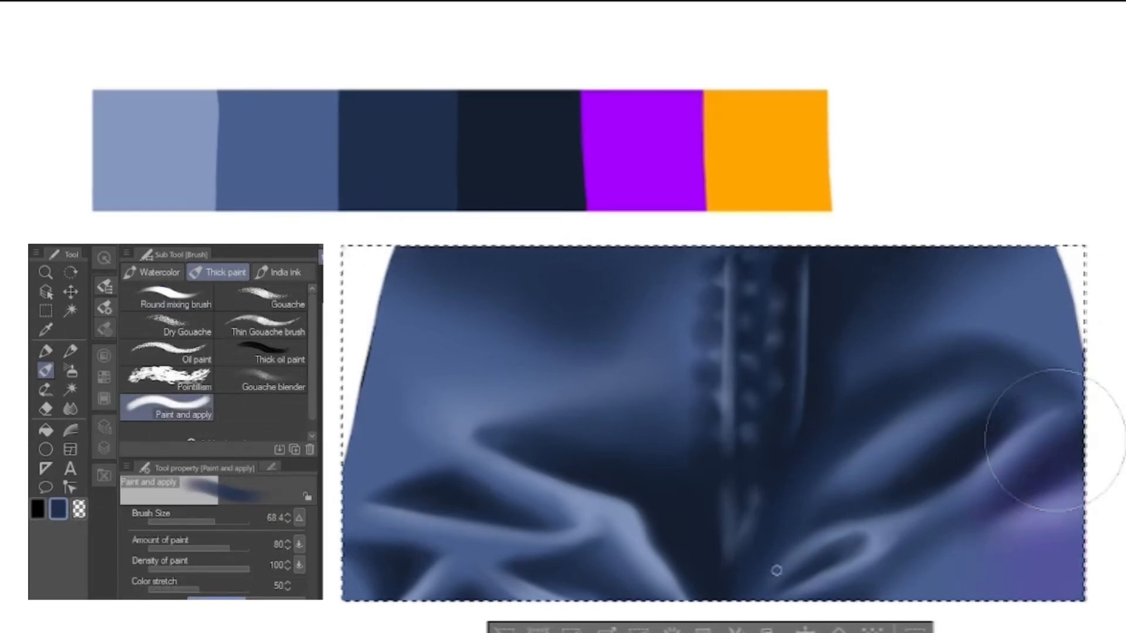
- Tint the right side of the jeans purple with the Soft airbrush and add an orange glow around the left folds
mouse_move(1053, 440)
left_mouse_down()
mouse_move(981, 246)
mouse_move(955, 592)
mouse_move(936, 573)
mouse_move(870, 407)
mouse_move(945, 330)
mouse_move(979, 507)
mouse_move(1042, 469)
mouse_move(1028, 308)
mouse_move(955, 220)
mouse_move(1039, 472)
mouse_move(1055, 610)
mouse_move(1087, 581)
mouse_move(1015, 586)
mouse_move(1008, 560)
mouse_move(1076, 581)
mouse_move(948, 606)
mouse_move(1111, 529)
mouse_move(1078, 533)
mouse_move(1004, 302)
left_mouse_up()
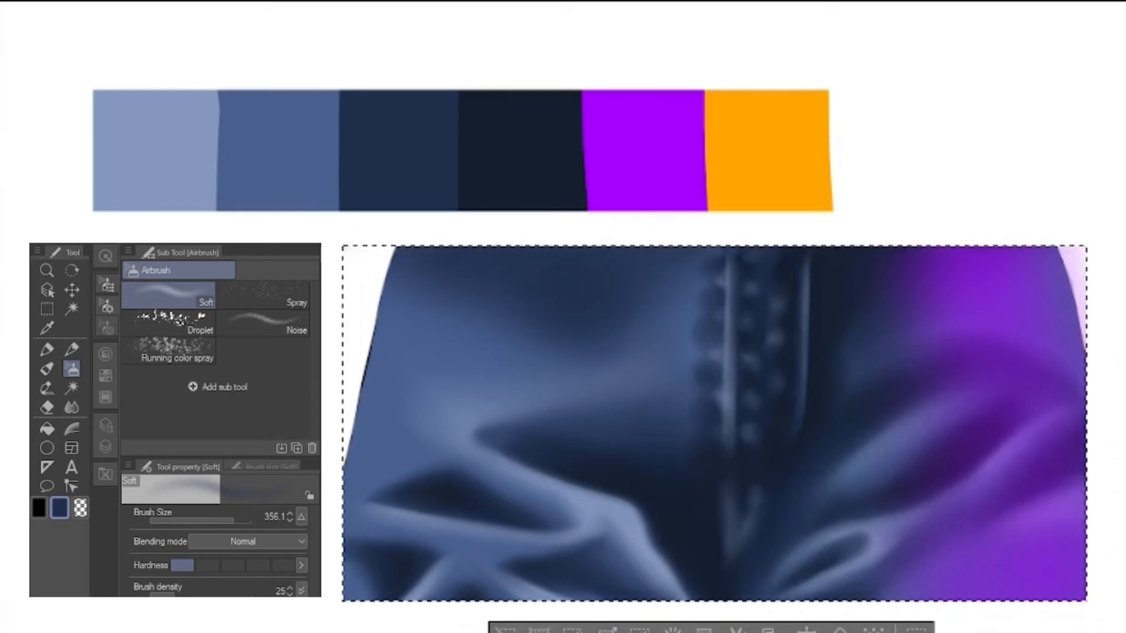
left_click(761, 155, "alt")
mouse_move(499, 370)
left_mouse_down()
mouse_move(473, 402)
mouse_move(522, 364)
left_mouse_up()
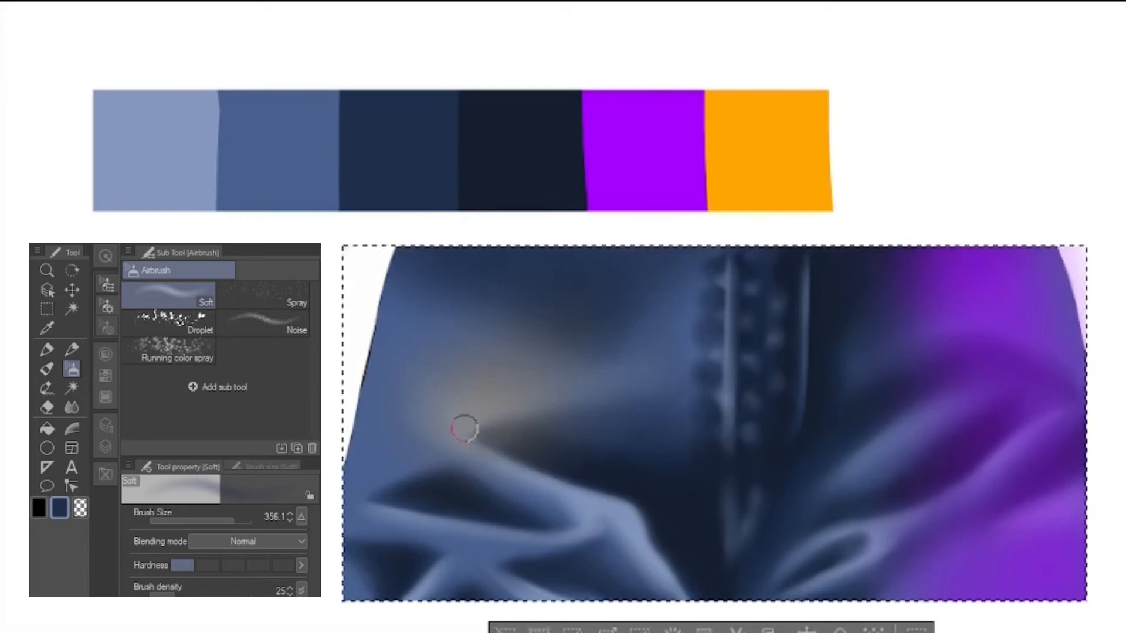
mouse_move(464, 429)
left_mouse_down()
mouse_move(583, 499)
mouse_move(597, 461)
mouse_move(616, 530)
left_mouse_up()
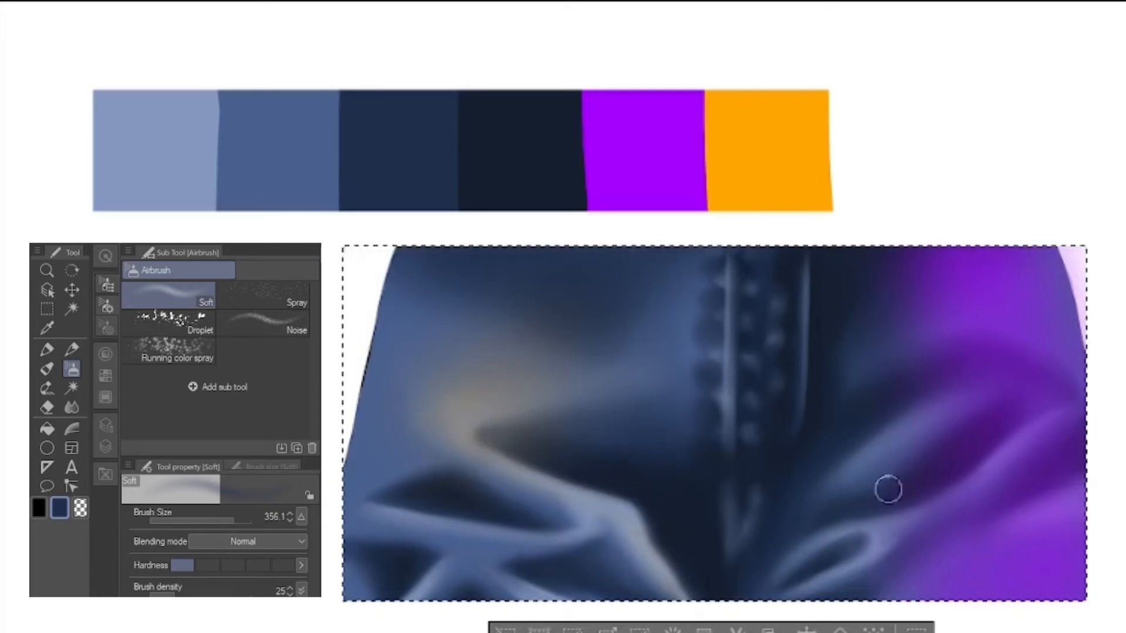
- Airbrush a thin orange glow along the small looped fold beside the seam's base, undoing the unsuitable strokes
left_click_drag(864, 533, 825, 538)
key("ctrl+z")
left_click_drag(789, 583, 925, 533)
key("ctrl+z")
mouse_move(772, 596)
left_mouse_down()
mouse_move(823, 540)
mouse_move(953, 521)
left_mouse_up()
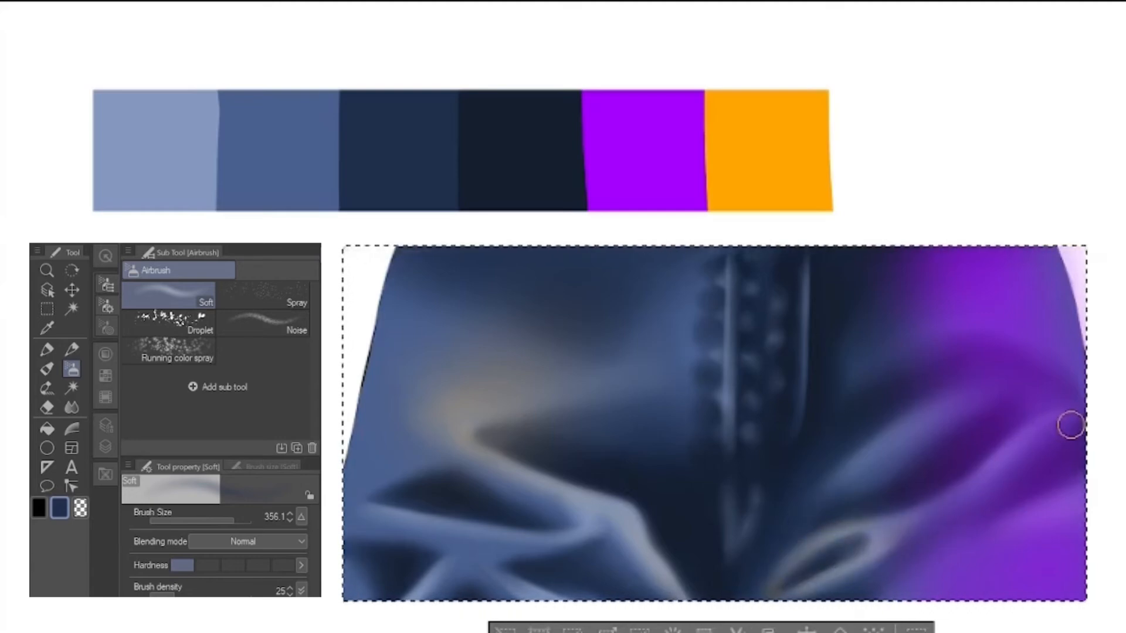
- Airbrush orange highlights along the two long diagonal folds running into the purple area
mouse_move(878, 538)
left_mouse_down()
mouse_move(859, 526)
mouse_move(910, 516)
mouse_move(1051, 424)
mouse_move(1043, 448)
mouse_move(884, 558)
mouse_move(993, 484)
mouse_move(983, 478)
mouse_move(1062, 413)
mouse_move(950, 501)
mouse_move(1072, 402)
left_mouse_up()
left_click_drag(834, 483, 991, 381)
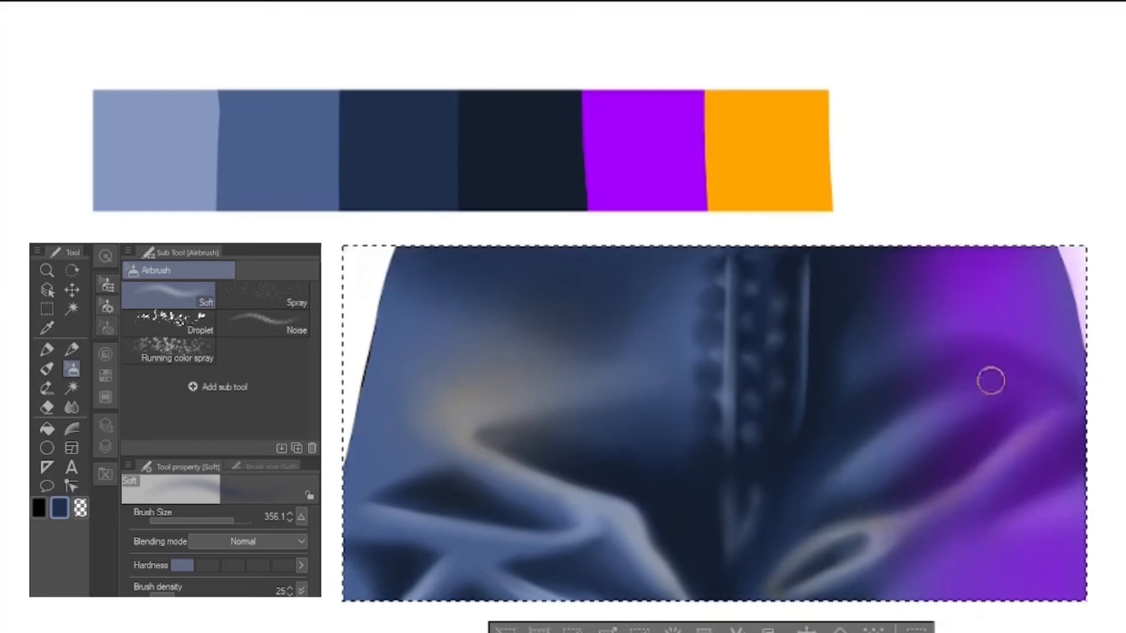
left_click_drag(868, 467, 995, 389)
mouse_move(923, 431)
left_mouse_down()
mouse_move(887, 463)
mouse_move(834, 480)
mouse_move(988, 385)
mouse_move(874, 468)
mouse_move(978, 394)
left_mouse_up()
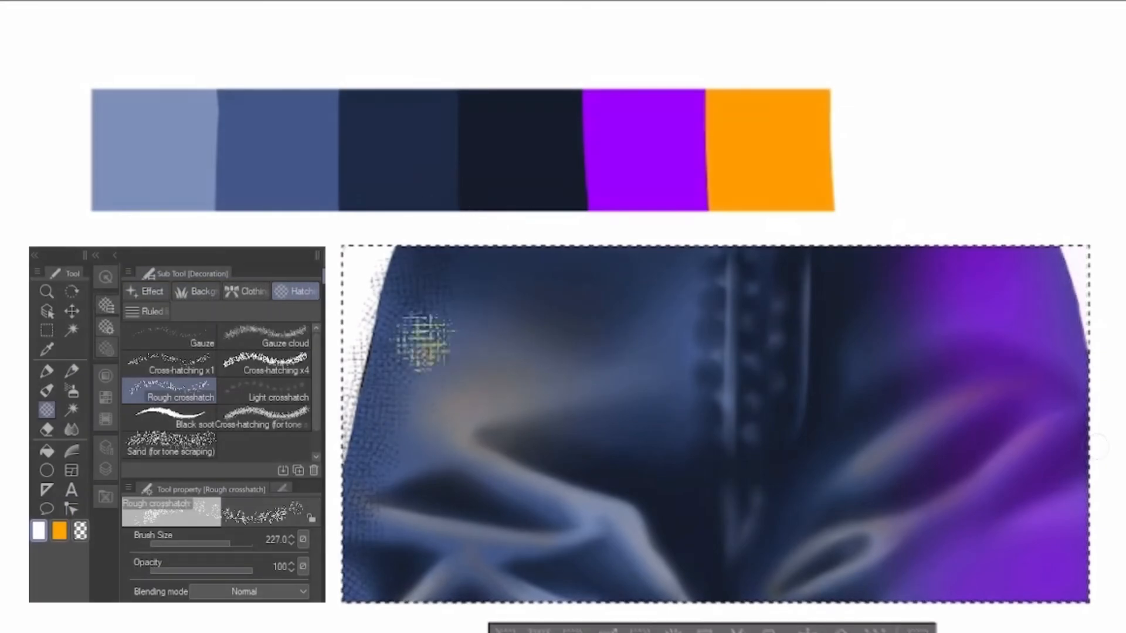
- Cover the jeans with a Rough crosshatch texture and draw light blue Pencil highlights along the right-hand folds
mouse_move(428, 327)
left_mouse_down()
mouse_move(395, 627)
mouse_move(450, 352)
mouse_move(451, 616)
mouse_move(530, 207)
mouse_move(484, 488)
mouse_move(506, 516)
mouse_move(588, 213)
mouse_move(545, 605)
mouse_move(592, 268)
mouse_move(622, 264)
mouse_move(624, 552)
mouse_move(658, 196)
mouse_move(672, 614)
mouse_move(694, 204)
mouse_move(711, 593)
mouse_move(742, 233)
mouse_move(755, 397)
mouse_move(786, 426)
mouse_move(802, 221)
mouse_move(838, 610)
mouse_move(838, 204)
mouse_move(851, 539)
mouse_move(888, 360)
mouse_move(914, 610)
mouse_move(916, 208)
mouse_move(950, 572)
mouse_move(936, 331)
mouse_move(996, 540)
mouse_move(949, 176)
mouse_move(998, 574)
mouse_move(1021, 423)
mouse_move(992, 274)
mouse_move(1078, 627)
mouse_move(1016, 235)
mouse_move(1057, 442)
mouse_move(1072, 426)
mouse_move(1033, 205)
mouse_move(1108, 475)
left_mouse_up()
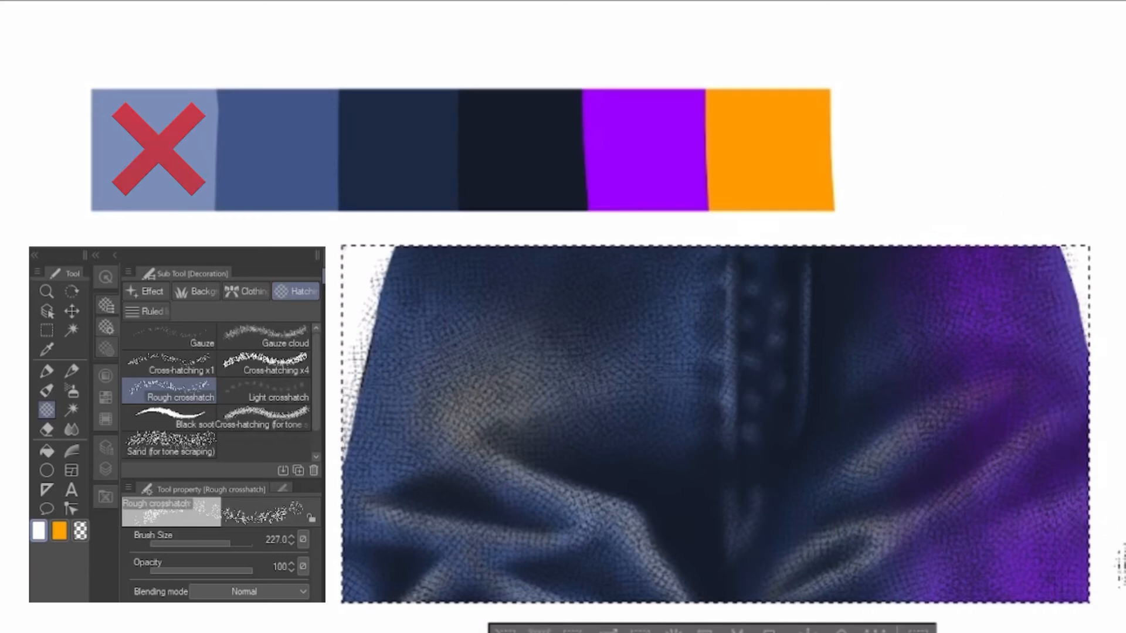
mouse_move(460, 515)
left_mouse_down()
mouse_move(401, 500)
mouse_move(437, 560)
mouse_move(524, 275)
mouse_move(626, 529)
mouse_move(608, 483)
mouse_move(517, 457)
mouse_move(428, 223)
mouse_move(413, 377)
mouse_move(444, 546)
mouse_move(528, 550)
mouse_move(565, 614)
mouse_move(638, 546)
mouse_move(819, 617)
mouse_move(946, 614)
mouse_move(1005, 592)
mouse_move(1003, 394)
mouse_move(1046, 293)
mouse_move(933, 545)
left_mouse_up()
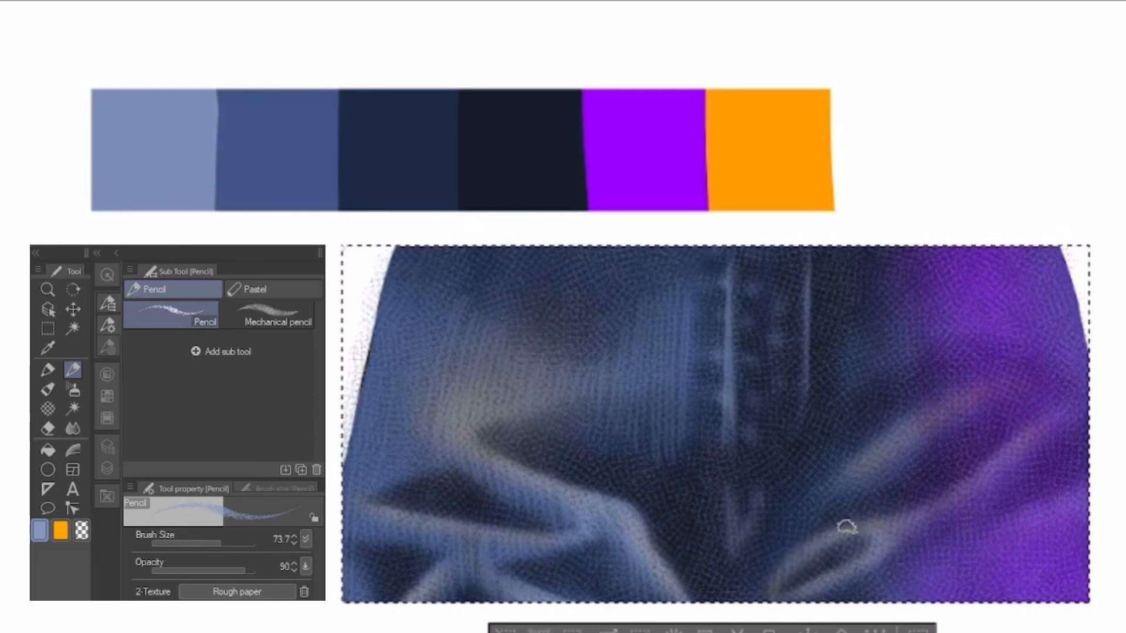
left_click_drag(941, 500, 1033, 433)
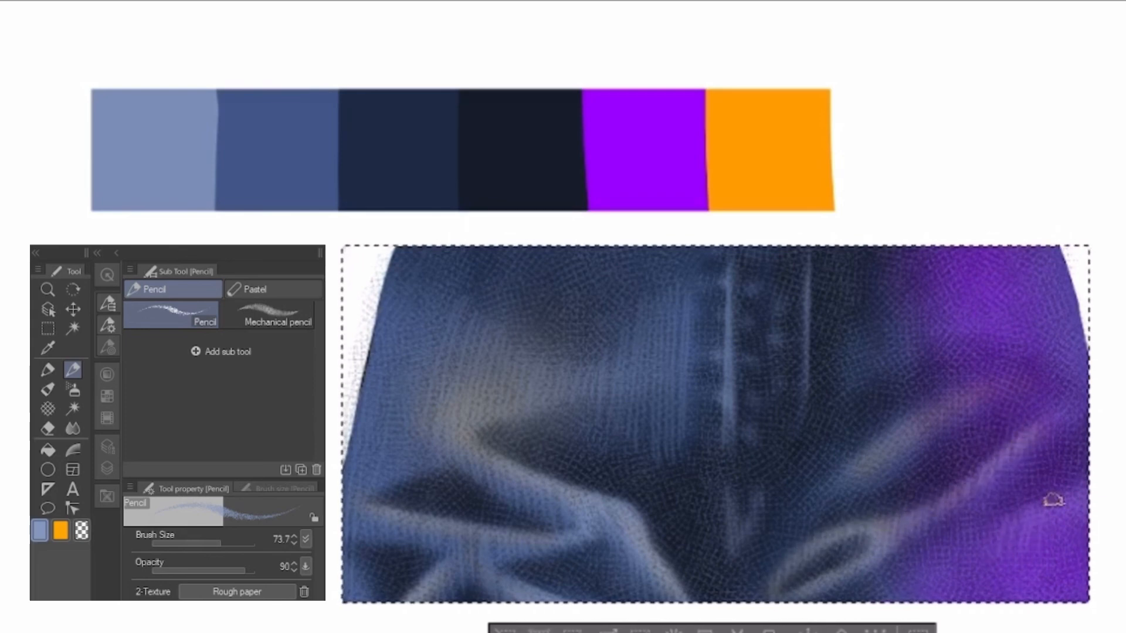